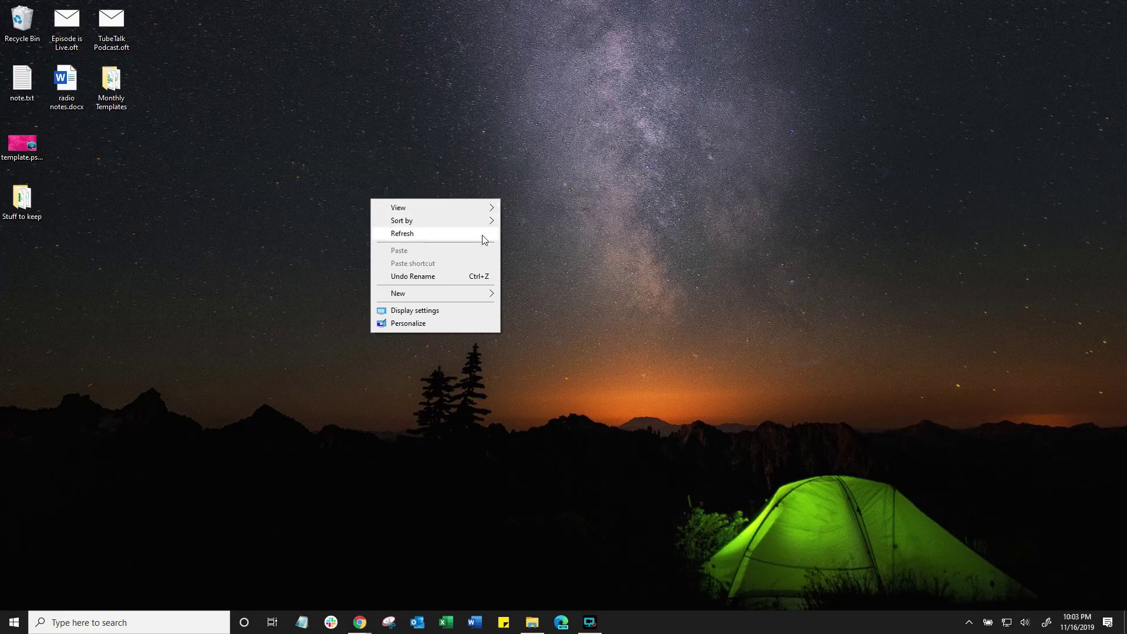
Step: Create a desktop shortcut named Shutdown that targets %windir%\System32\SlideToShutDown.exe
{"action": "mouse_move", "coordinate": [474, 292]}
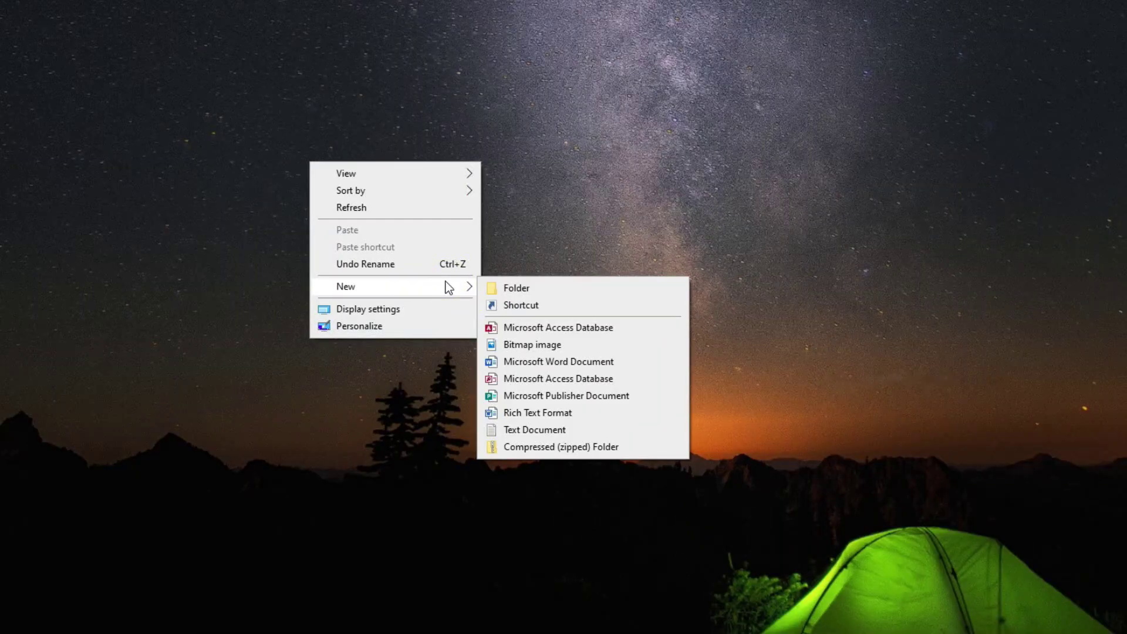
{"action": "left_click", "coordinate": [530, 306]}
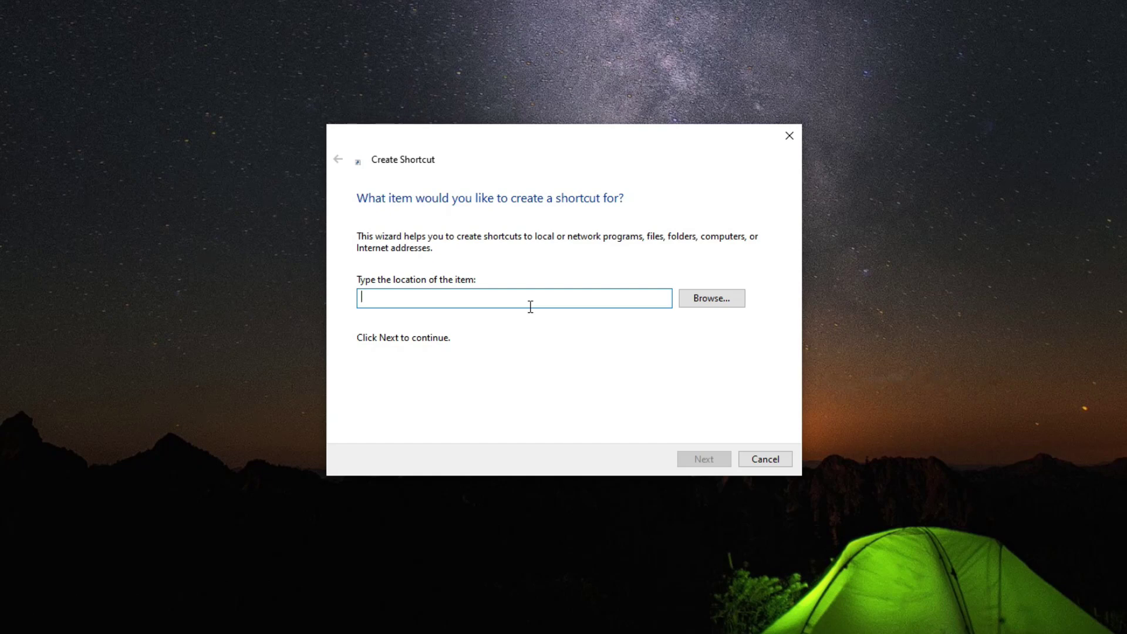
{"action": "type", "text": "%windir%\\System32\\SlideToShutDown.exe"}
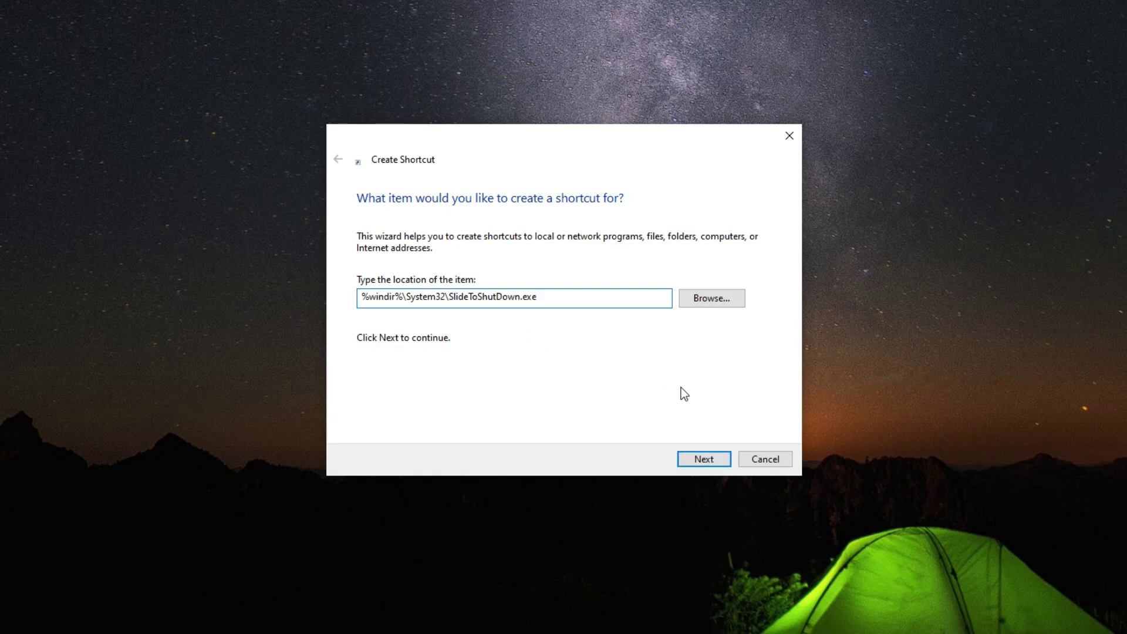
{"action": "left_click", "coordinate": [708, 464]}
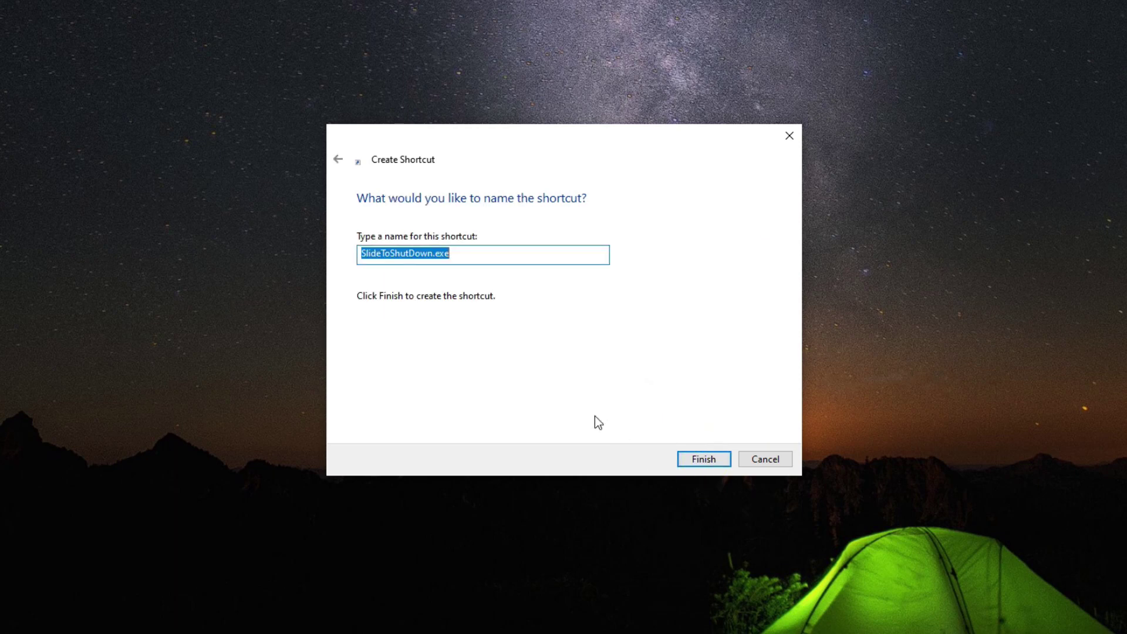
{"action": "type", "text": "Shutdown"}
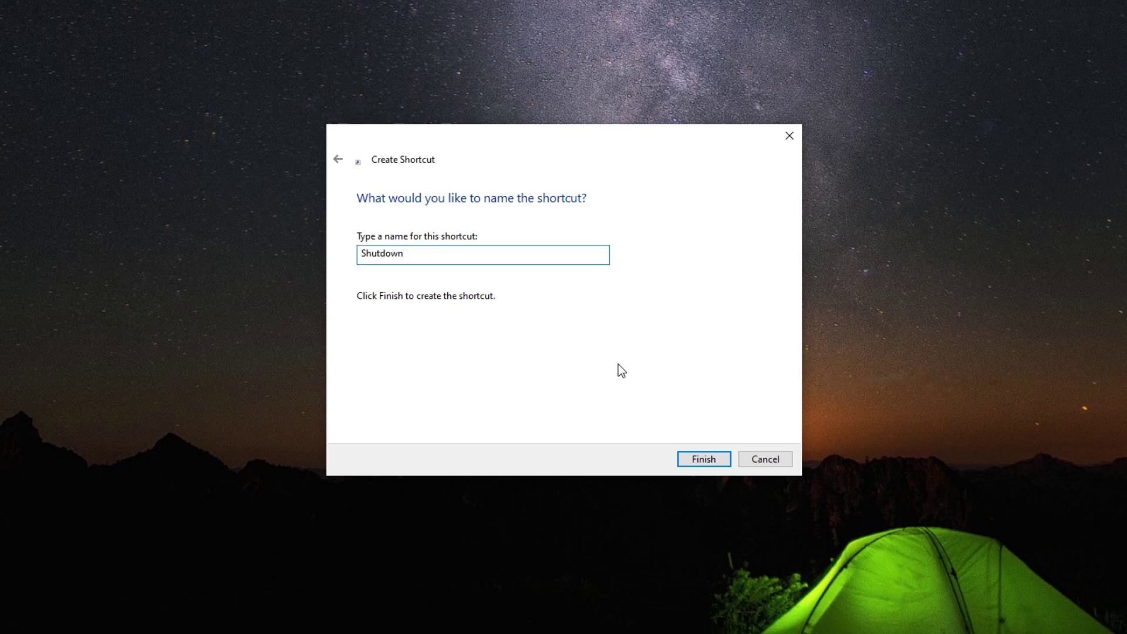
{"action": "left_click", "coordinate": [704, 461]}
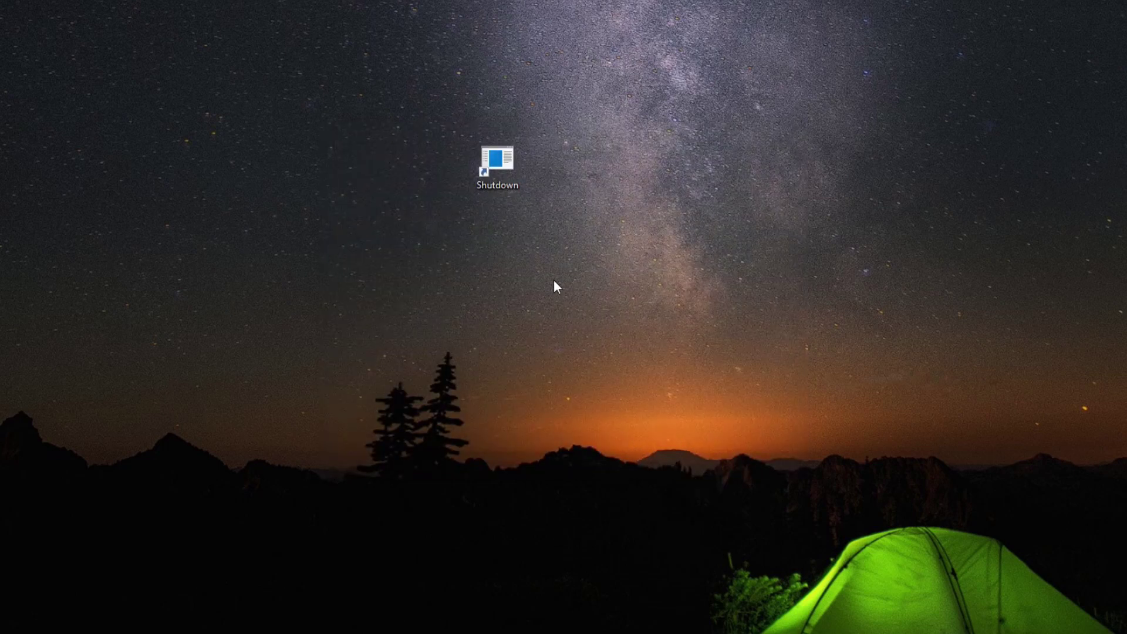
Step: Launch the Shutdown shortcut and slide the shutdown curtain down to test it
{"action": "double_click", "coordinate": [498, 171]}
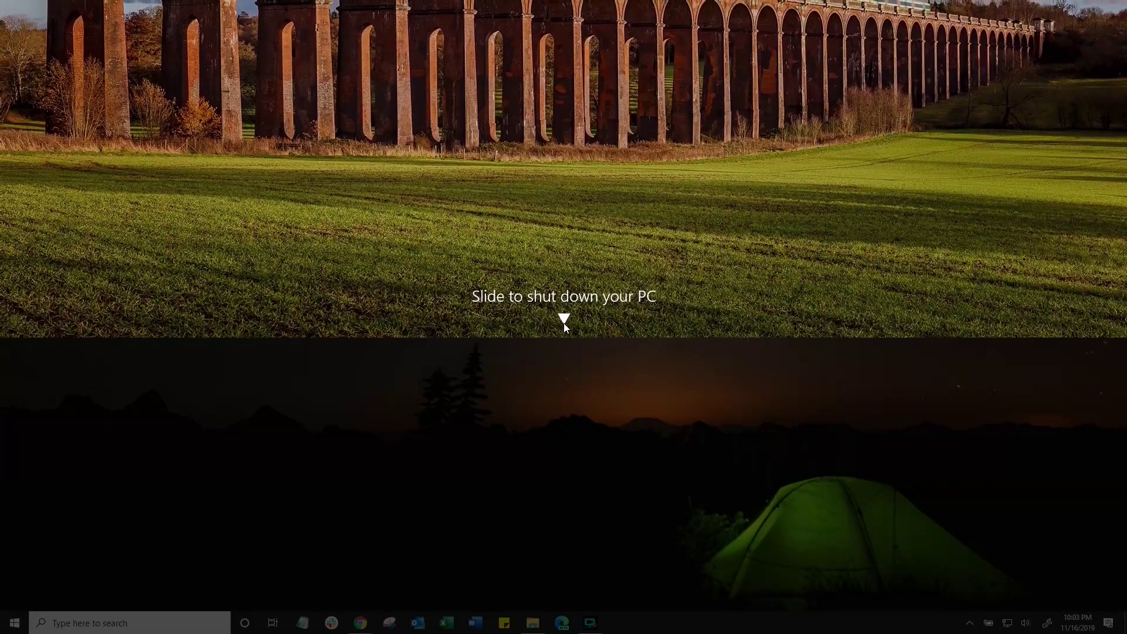
{"action": "left_click_drag", "start_coordinate": [564, 324], "coordinate": [564, 487]}
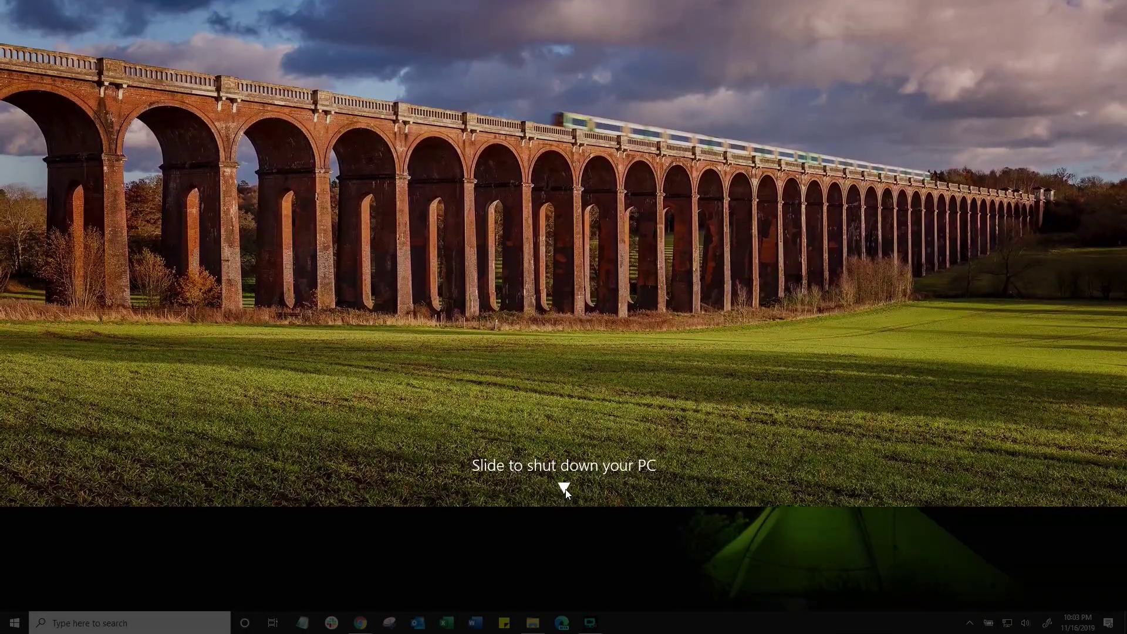
{"action": "right_click", "coordinate": [707, 166]}
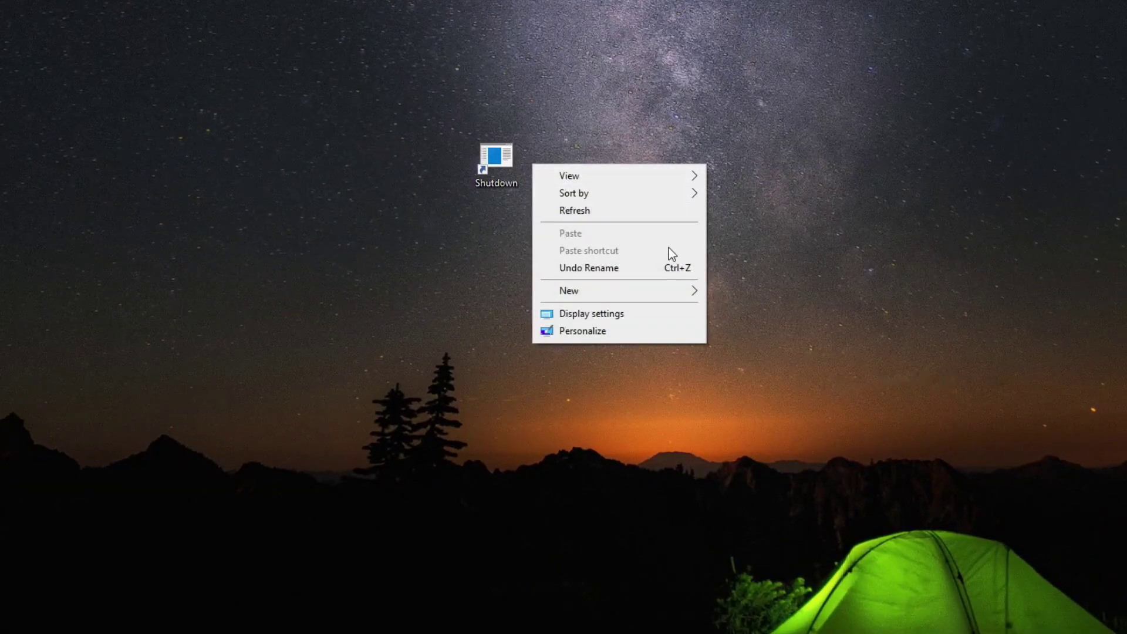
Step: Create a new desktop folder and rename it to the God Mode GUID
{"action": "mouse_move", "coordinate": [656, 295]}
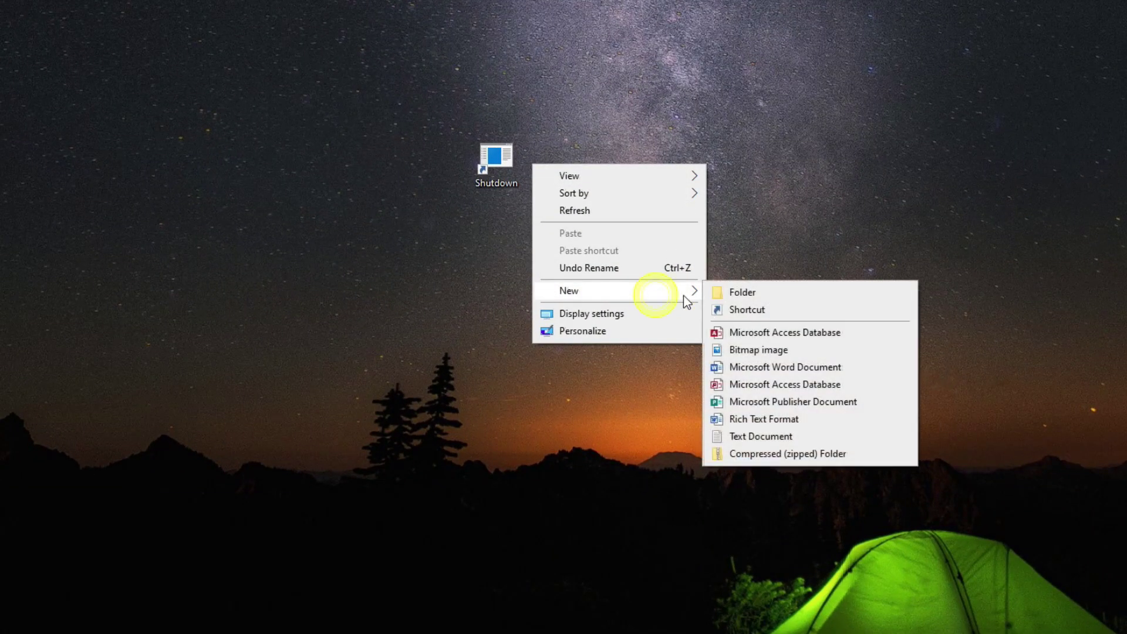
{"action": "left_click", "coordinate": [737, 295]}
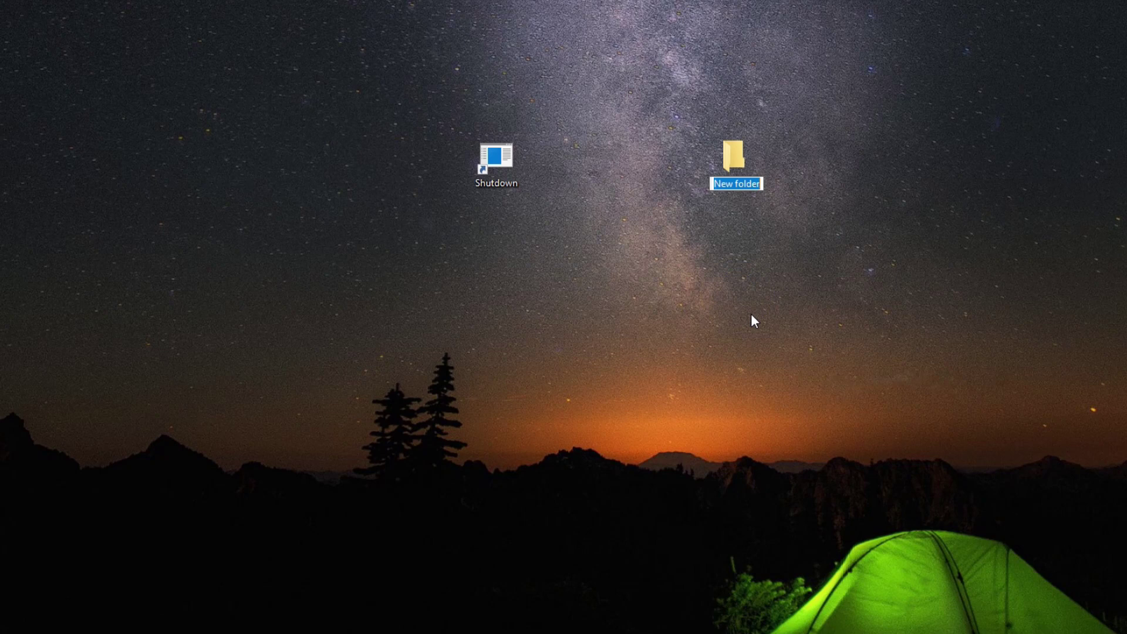
{"action": "type", "text": "{ED7BA470-8E54-465E-825C-99712043E01C}"}
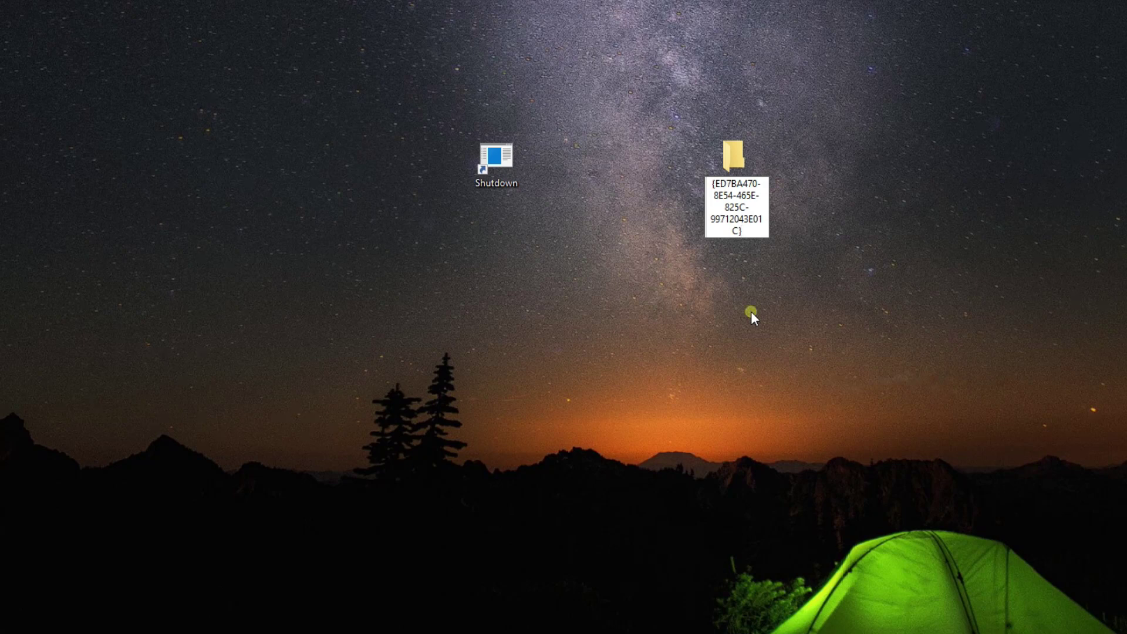
{"action": "left_click", "coordinate": [752, 312]}
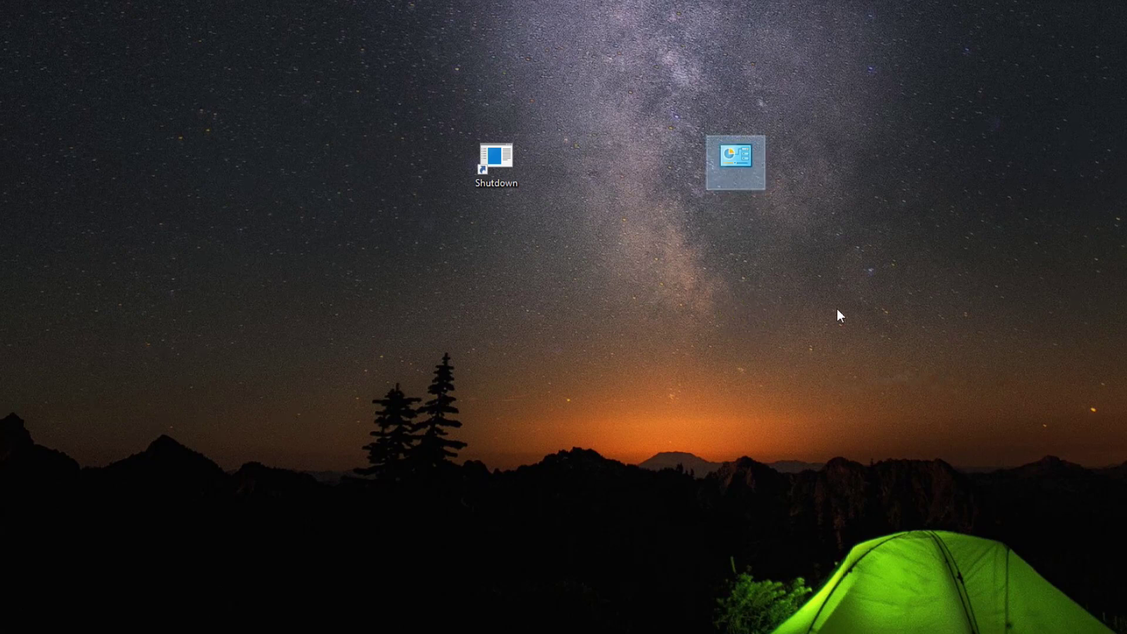
Step: Open the God Mode folder and make its window taller to show more setting groups
{"action": "left_click", "coordinate": [731, 148]}
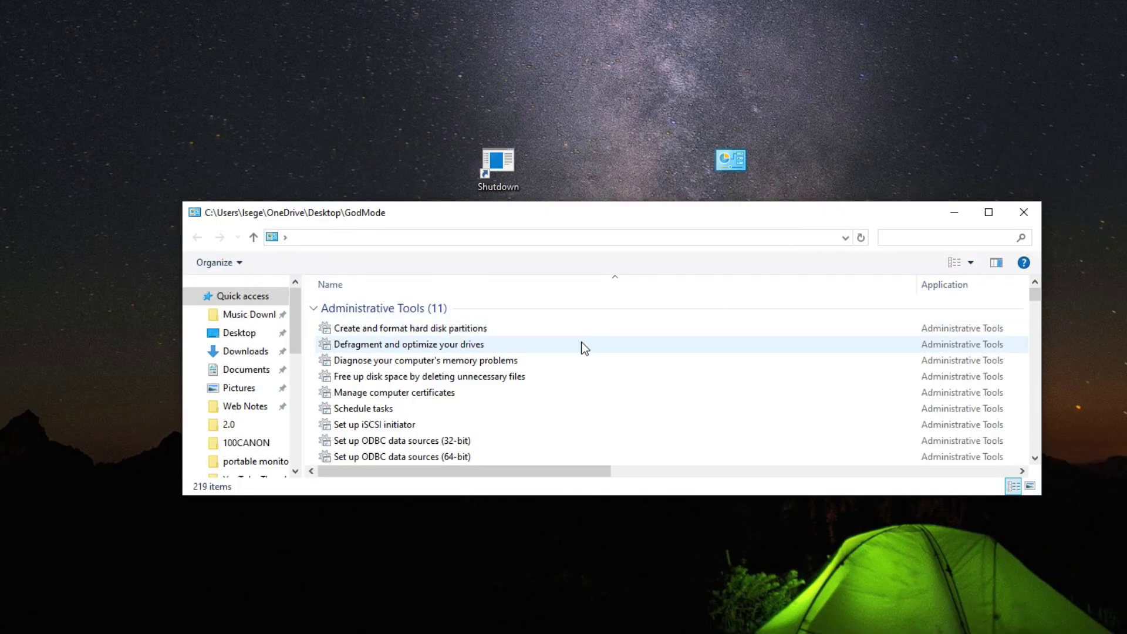
{"action": "scroll", "coordinate": [574, 387], "scroll_direction": "down", "scroll_amount": 1}
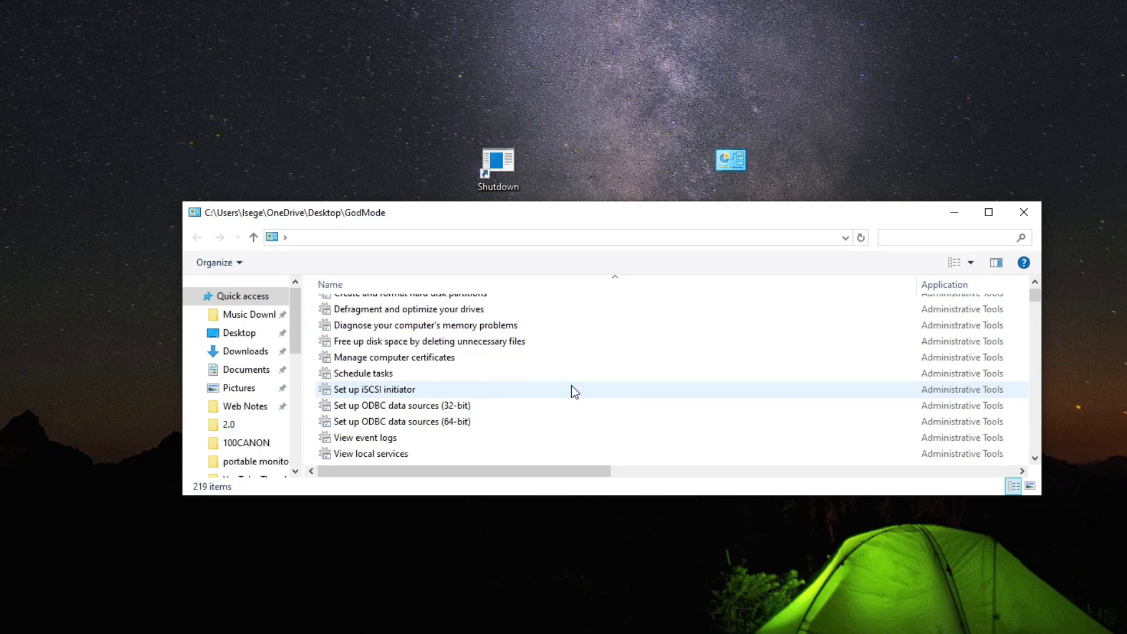
{"action": "scroll", "coordinate": [572, 387], "scroll_direction": "down", "scroll_amount": 1}
{"action": "left_click_drag", "start_coordinate": [600, 495], "coordinate": [599, 633]}
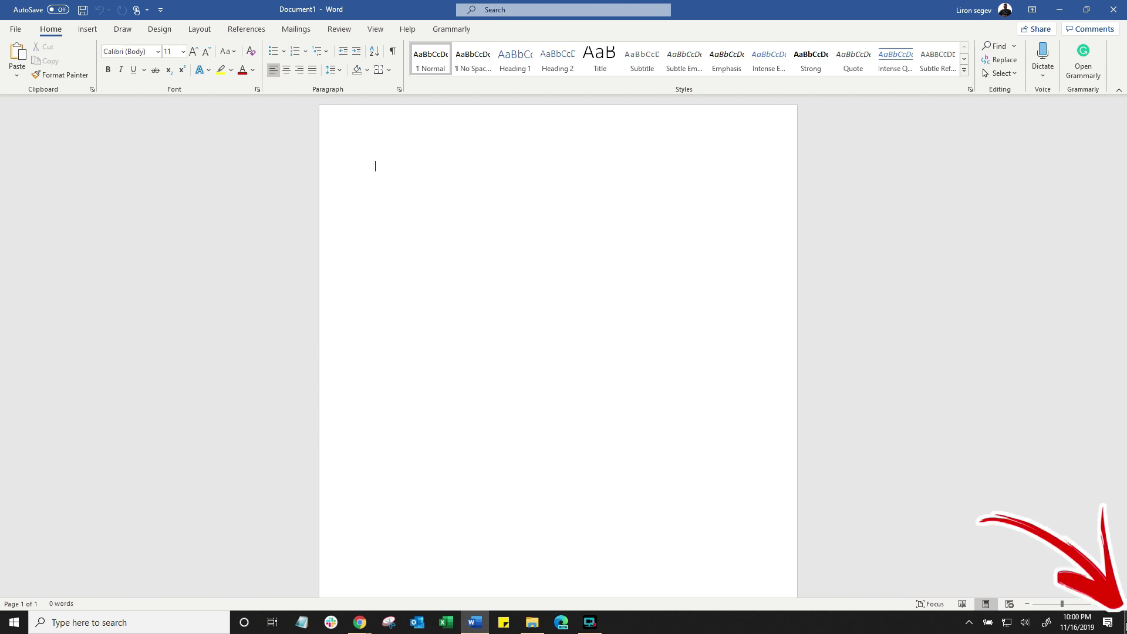
Step: Reveal the desktop with the taskbar's far-right strip, then restore the Word window
{"action": "left_click", "coordinate": [1125, 624]}
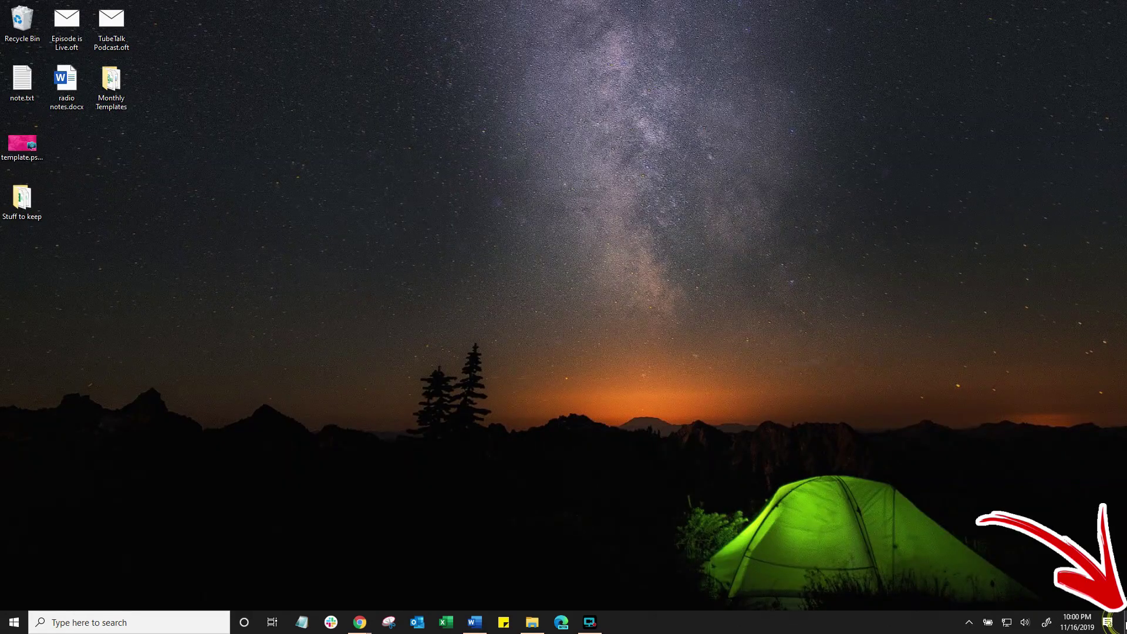
{"action": "left_click", "coordinate": [1124, 623]}
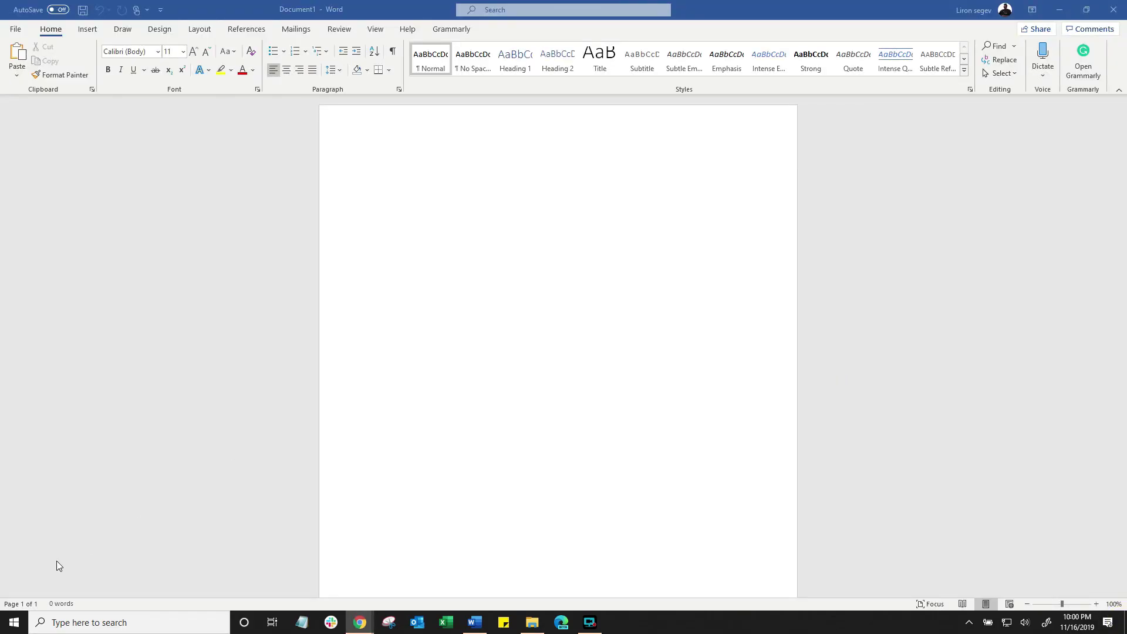
Step: Switch on 'Use Peek to preview the desktop' in Settings > Personalization > Taskbar
{"action": "left_click", "coordinate": [14, 622]}
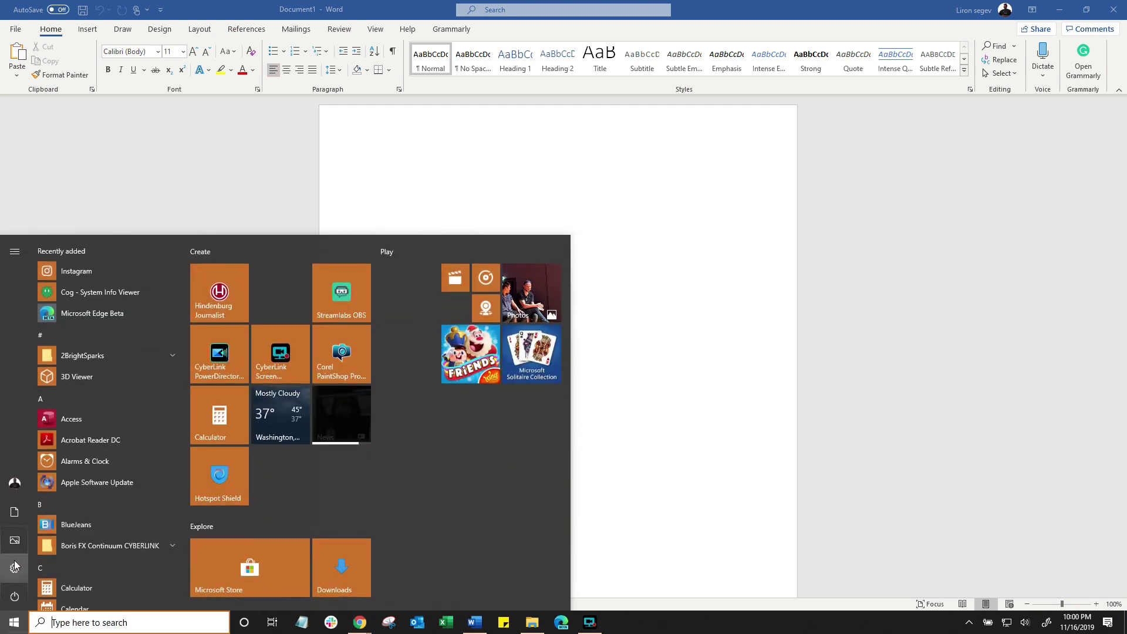
{"action": "left_click", "coordinate": [15, 568]}
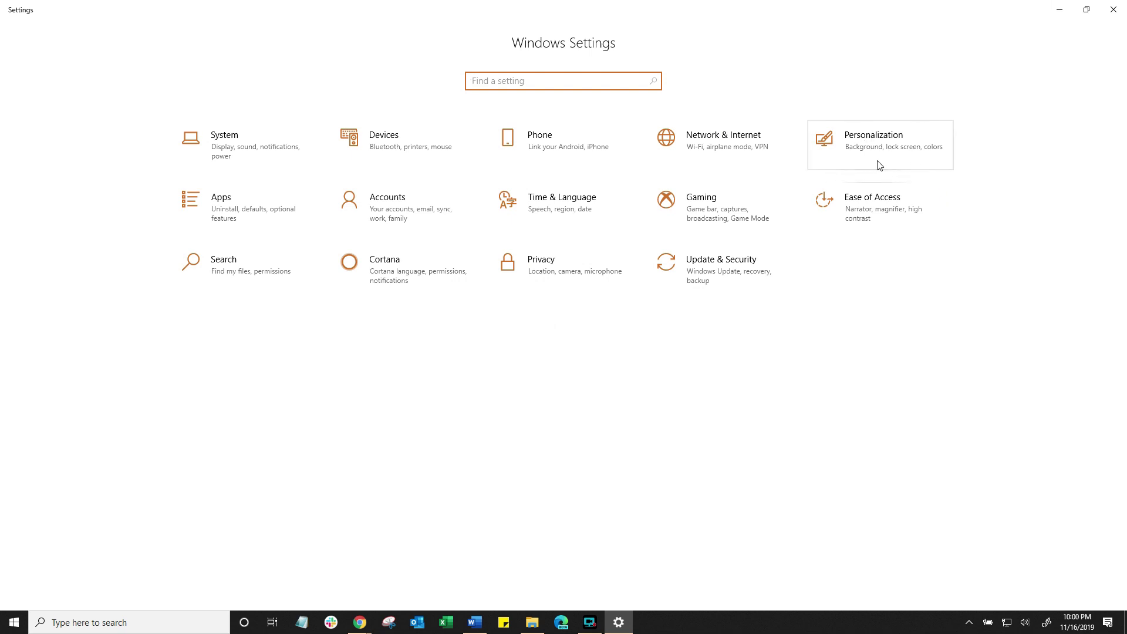
{"action": "left_click", "coordinate": [879, 149]}
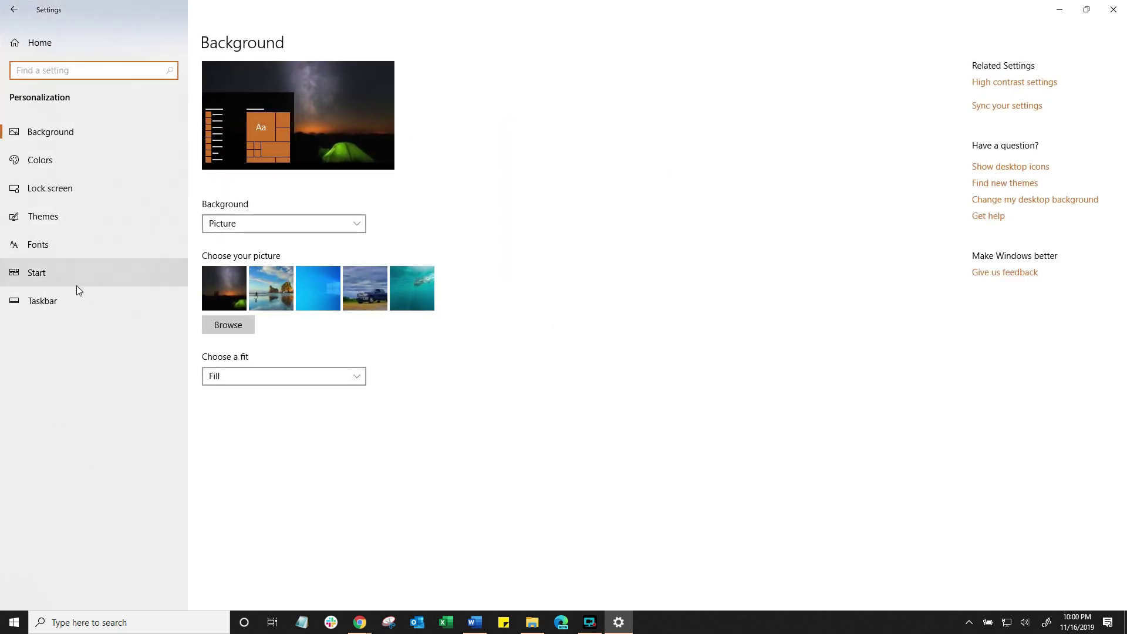
{"action": "left_click", "coordinate": [52, 303]}
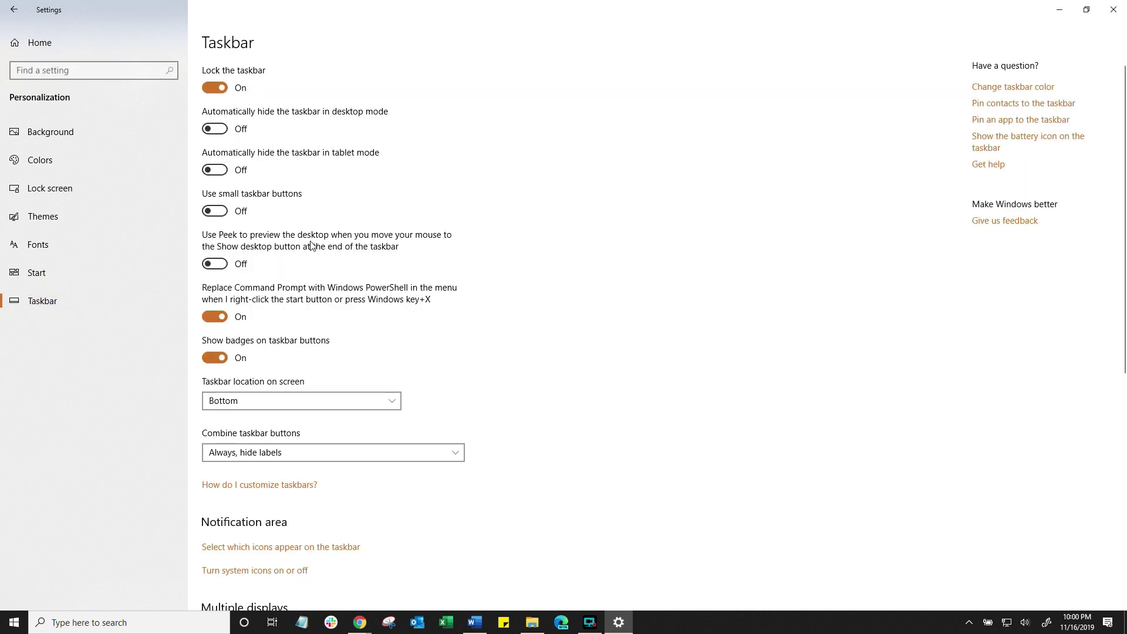
{"action": "left_click", "coordinate": [214, 264]}
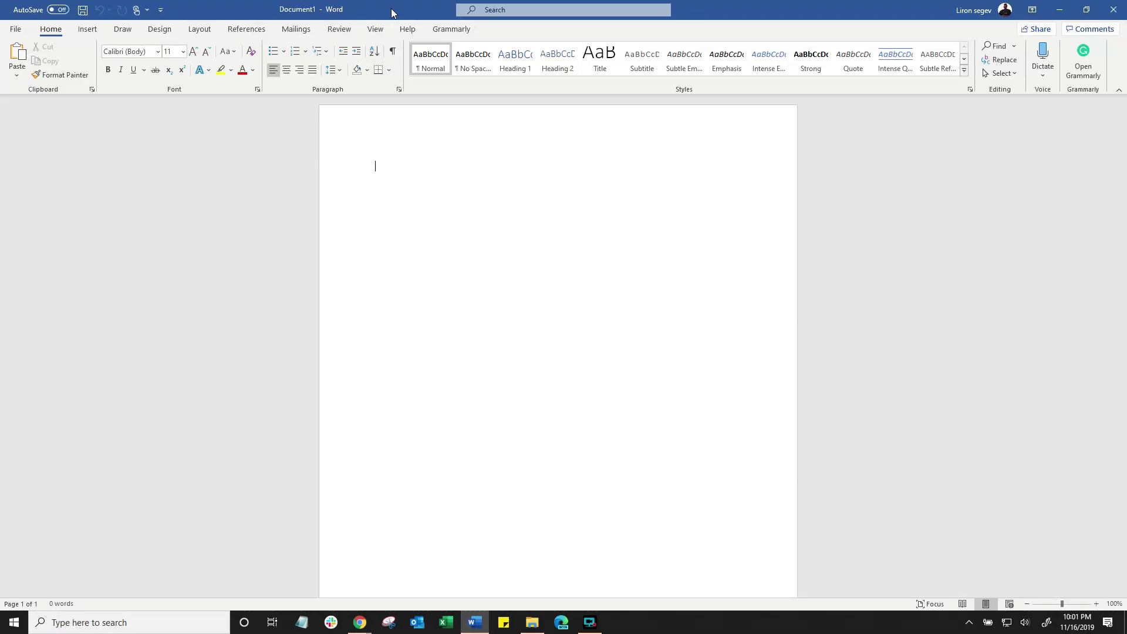
Step: Shake Word to minimize and restore other windows, then snap Chrome top-left and Excel bottom-left
{"action": "mouse_move", "coordinate": [392, 12]}
{"action": "left_mouse_down"}
{"action": "mouse_move", "coordinate": [415, 14]}
{"action": "mouse_move", "coordinate": [414, 48]}
{"action": "mouse_move", "coordinate": [344, 68]}
{"action": "mouse_move", "coordinate": [550, 78]}
{"action": "mouse_move", "coordinate": [520, 76]}
{"action": "left_mouse_up"}
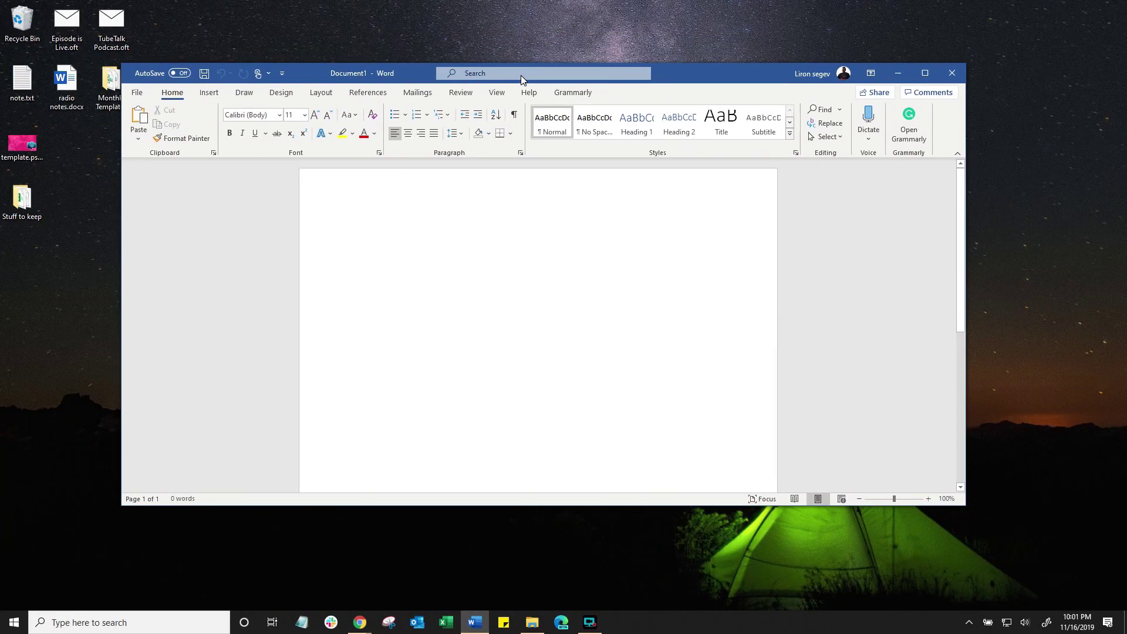
{"action": "mouse_move", "coordinate": [694, 79]}
{"action": "left_mouse_down"}
{"action": "mouse_move", "coordinate": [672, 68]}
{"action": "mouse_move", "coordinate": [694, 78]}
{"action": "mouse_move", "coordinate": [616, 113]}
{"action": "mouse_move", "coordinate": [722, 100]}
{"action": "left_mouse_up"}
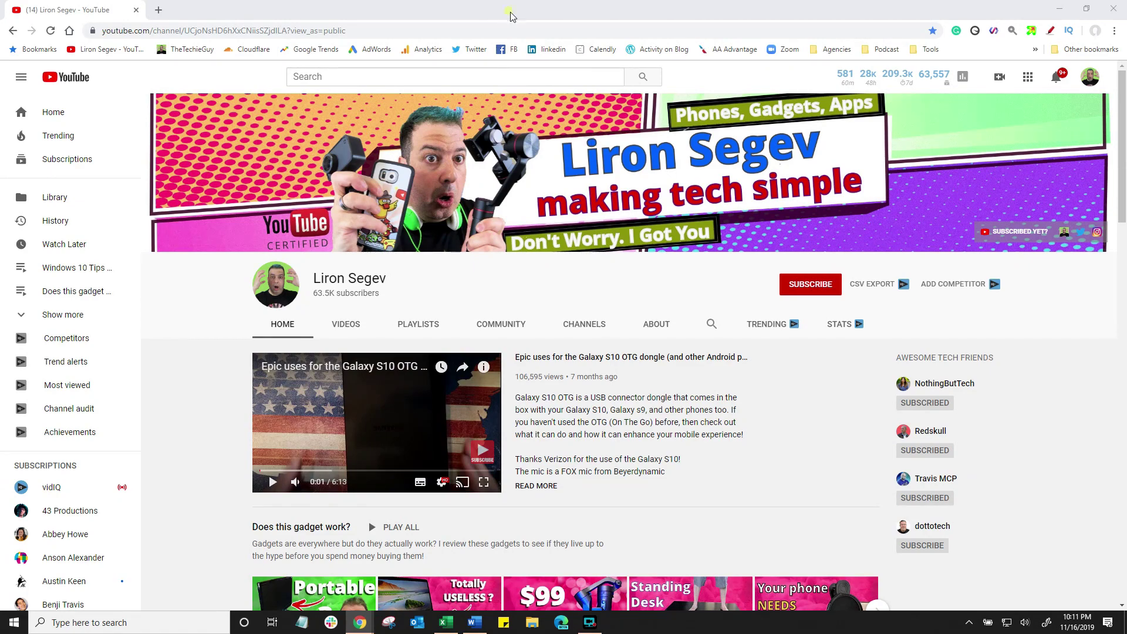
{"action": "left_click_drag", "start_coordinate": [511, 16], "coordinate": [1, 43]}
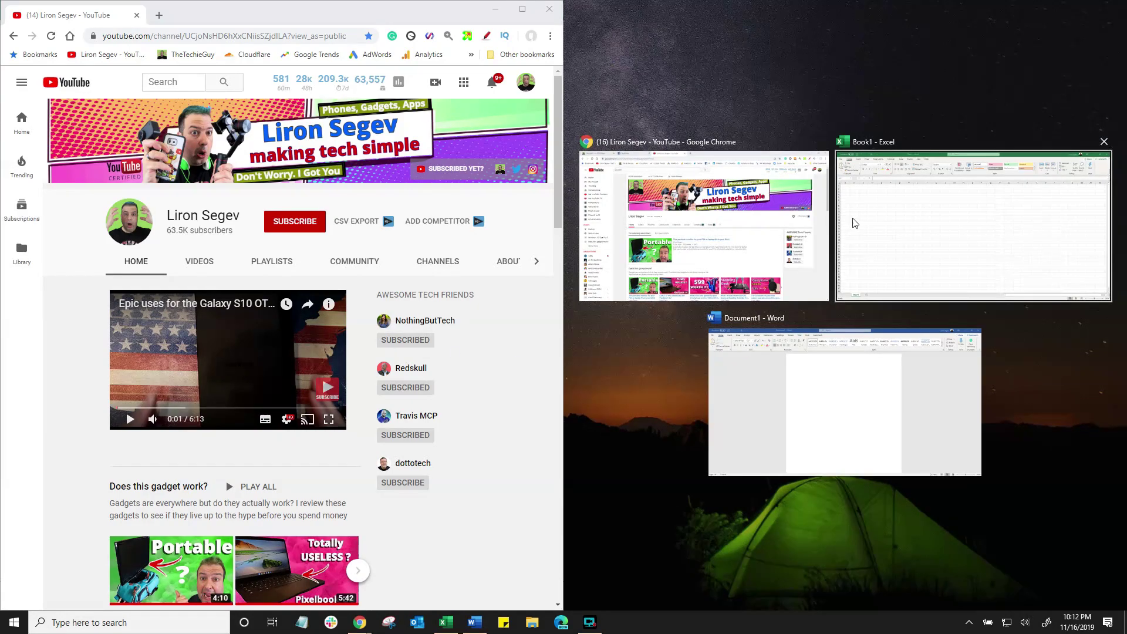
{"action": "left_click_drag", "start_coordinate": [332, 16], "coordinate": [2, 5]}
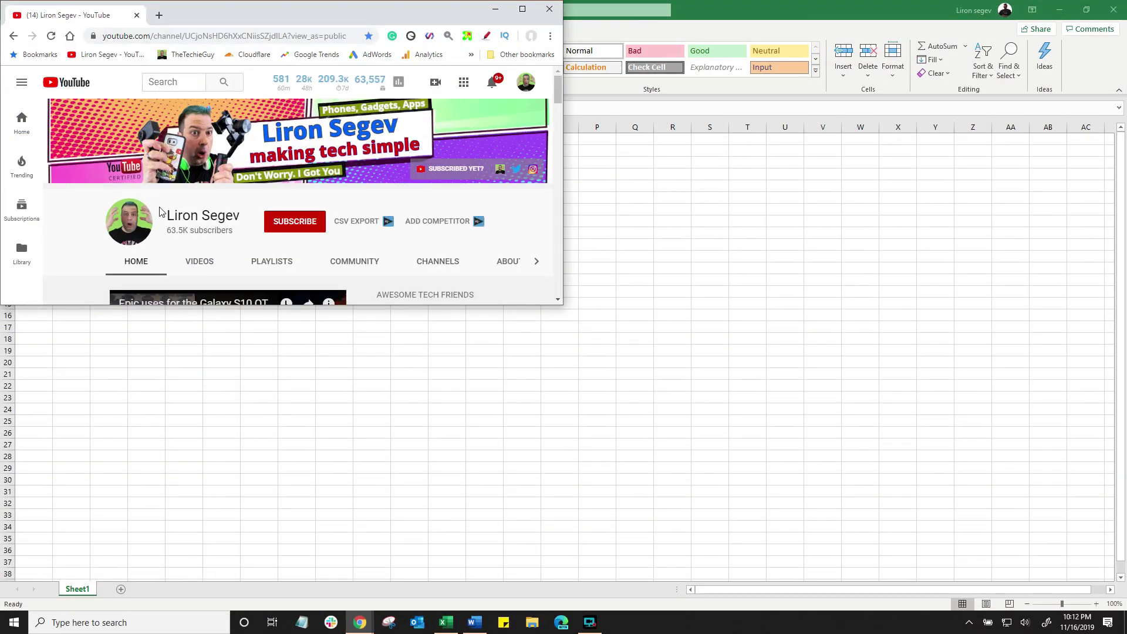
{"action": "left_click_drag", "start_coordinate": [731, 9], "coordinate": [1, 608]}
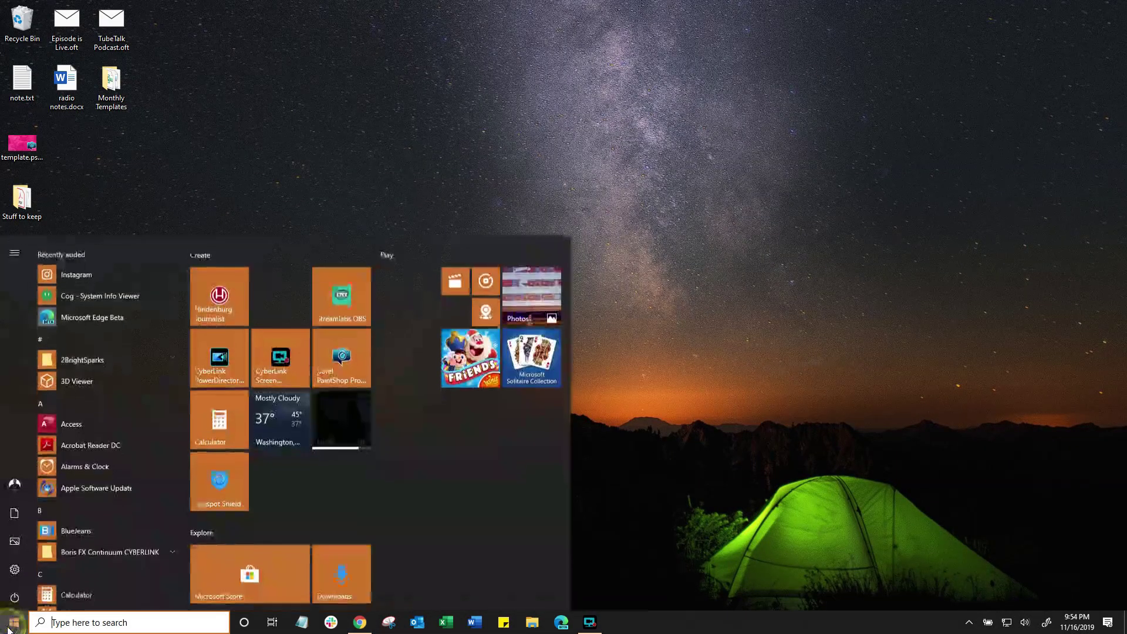
Step: Open and close Windows Settings, then bring up the Start button's power-user menu
{"action": "left_click", "coordinate": [15, 568]}
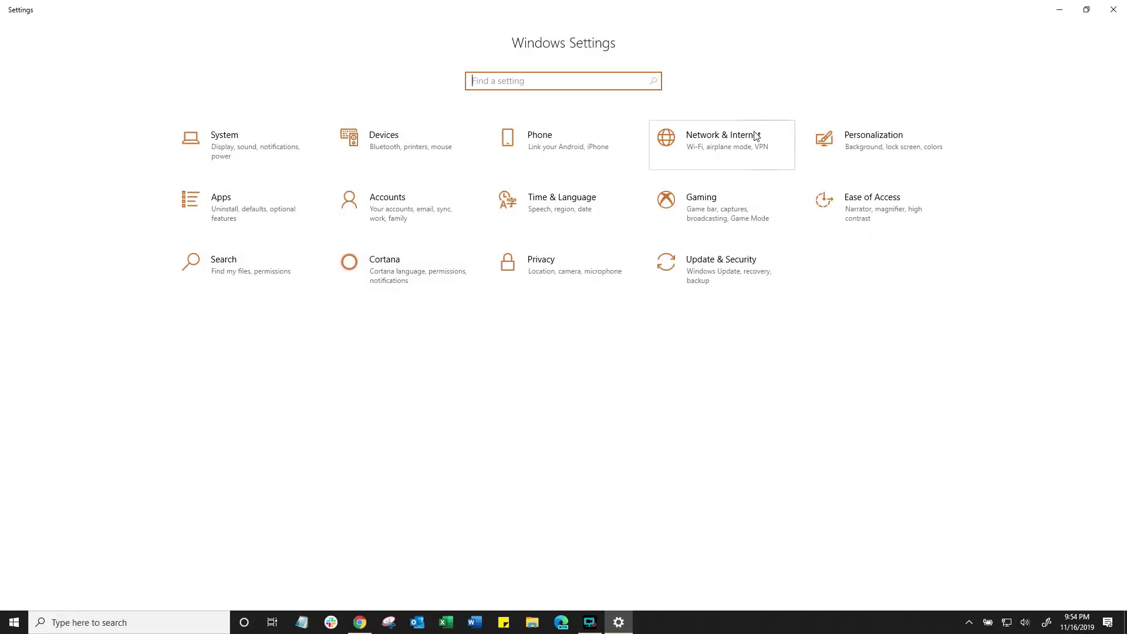
{"action": "left_click", "coordinate": [1113, 12]}
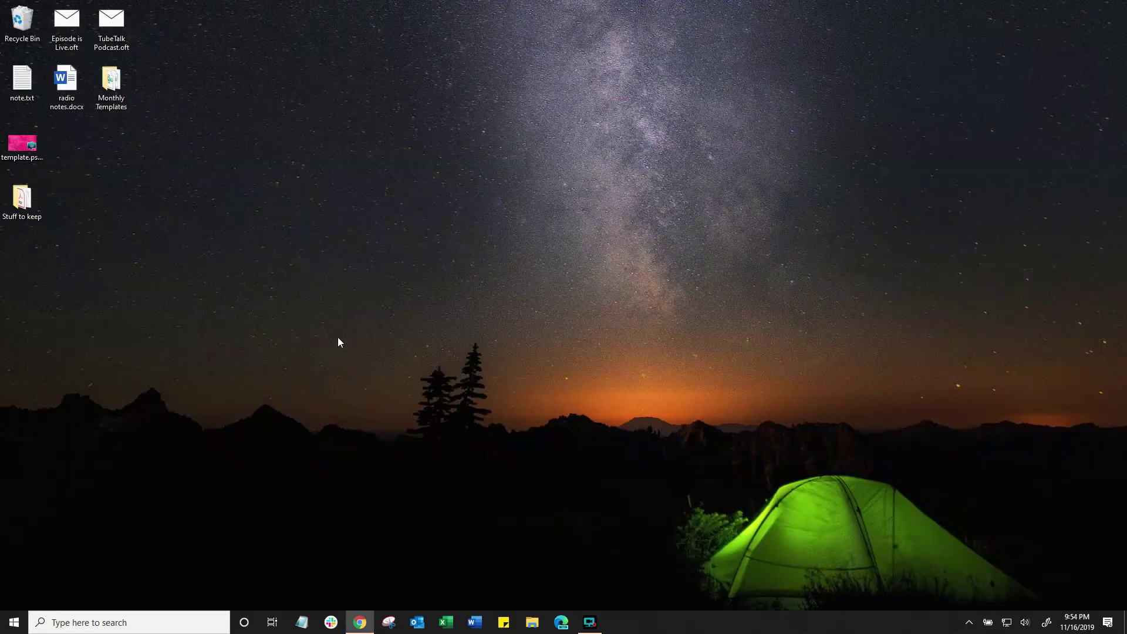
{"action": "right_click", "coordinate": [14, 621]}
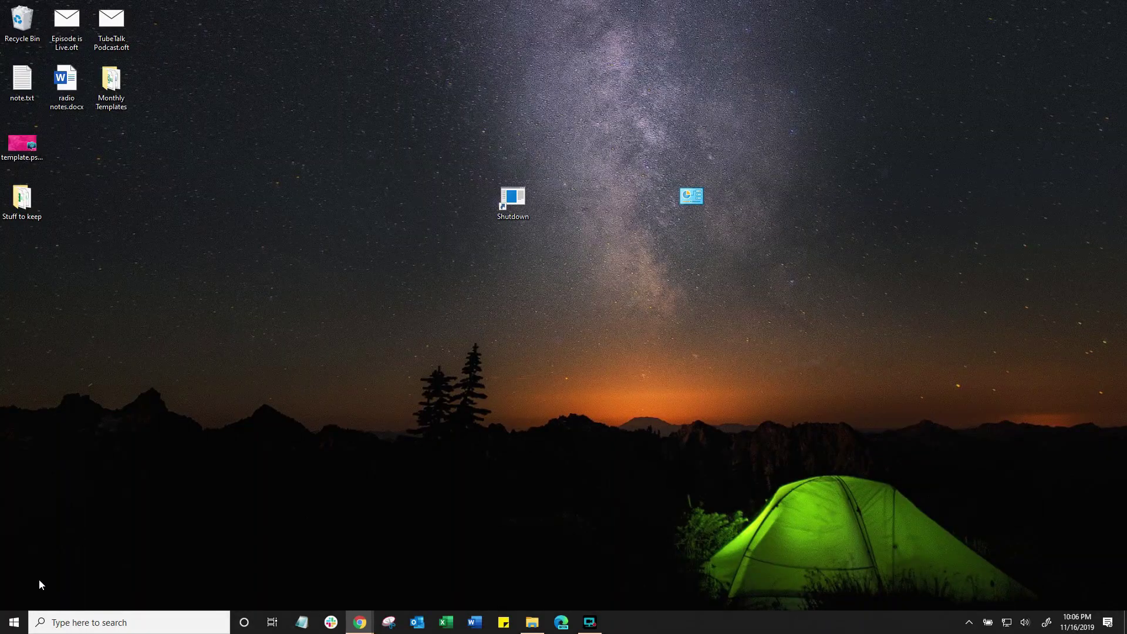
Step: Pin Microsoft Edge Beta as a Start tile and resize it to small, then back to medium
{"action": "left_click", "coordinate": [14, 621]}
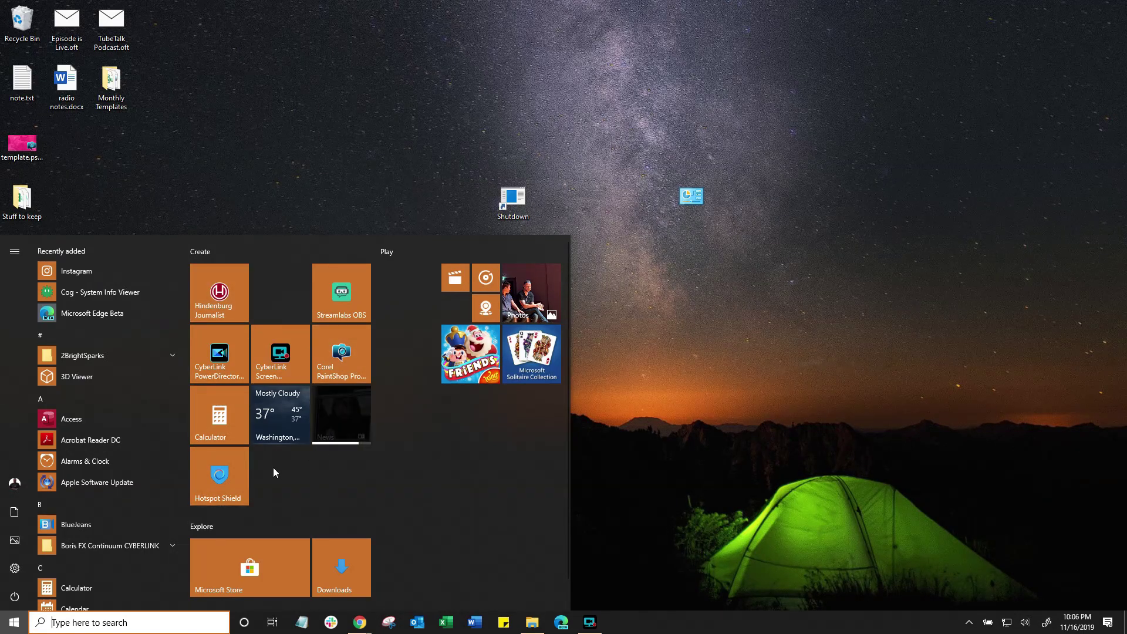
{"action": "left_click_drag", "start_coordinate": [78, 318], "coordinate": [265, 463]}
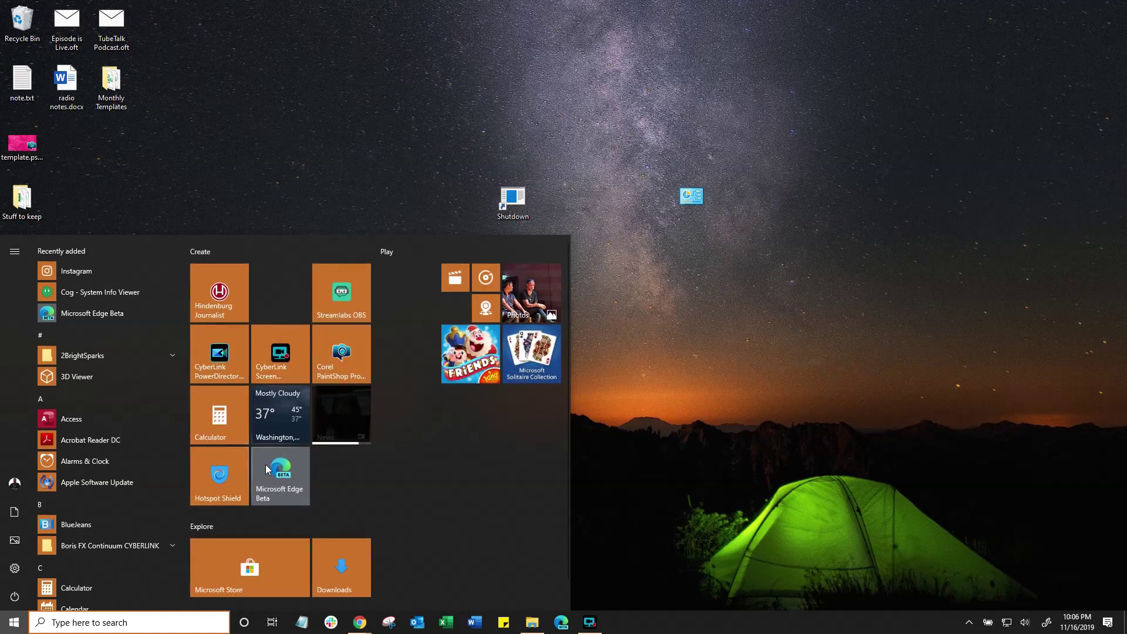
{"action": "right_click", "coordinate": [293, 477]}
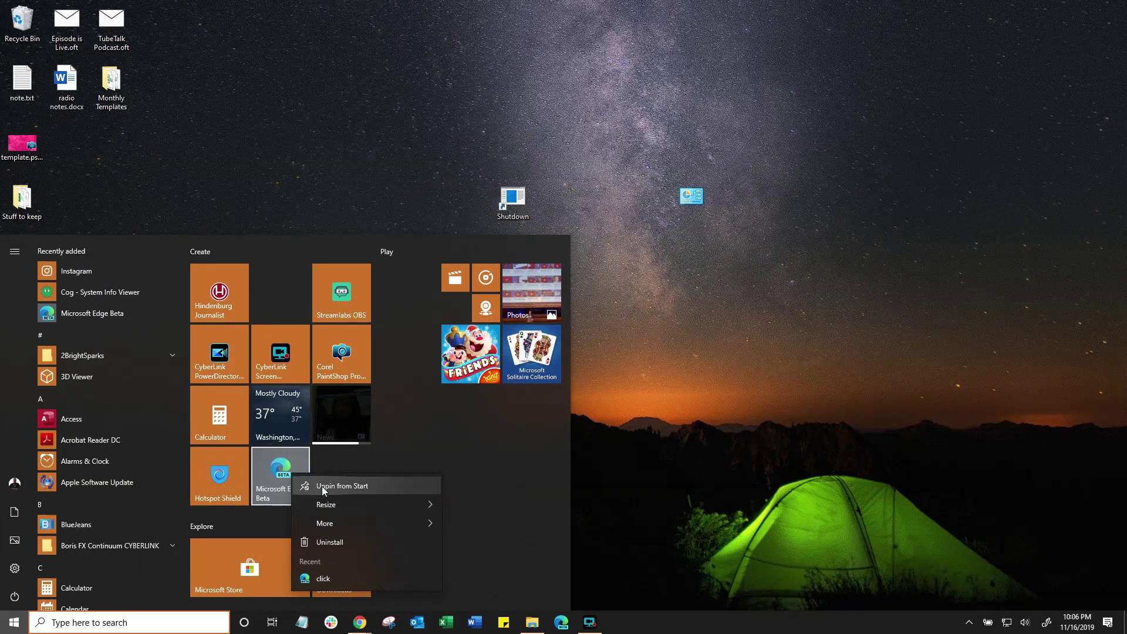
{"action": "mouse_move", "coordinate": [396, 505]}
{"action": "left_click", "coordinate": [475, 507]}
{"action": "right_click", "coordinate": [277, 465]}
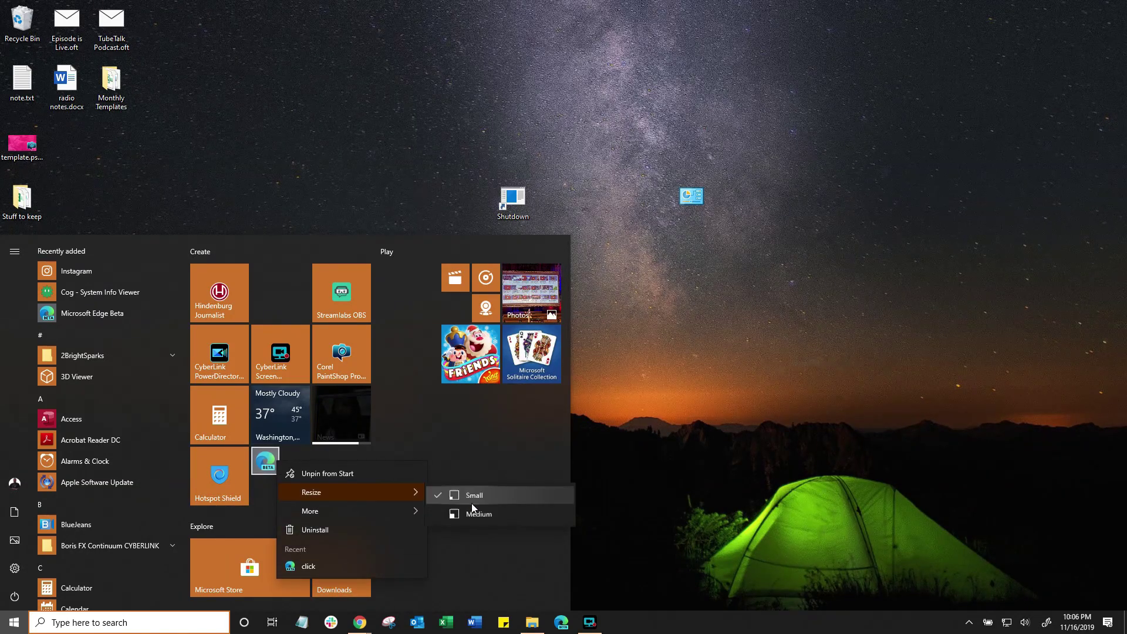
{"action": "left_click", "coordinate": [469, 512]}
Step: Unpin the Edge Beta tile from Start and show the Calculator tile's quick tasks
{"action": "right_click", "coordinate": [293, 478]}
{"action": "mouse_move", "coordinate": [423, 527]}
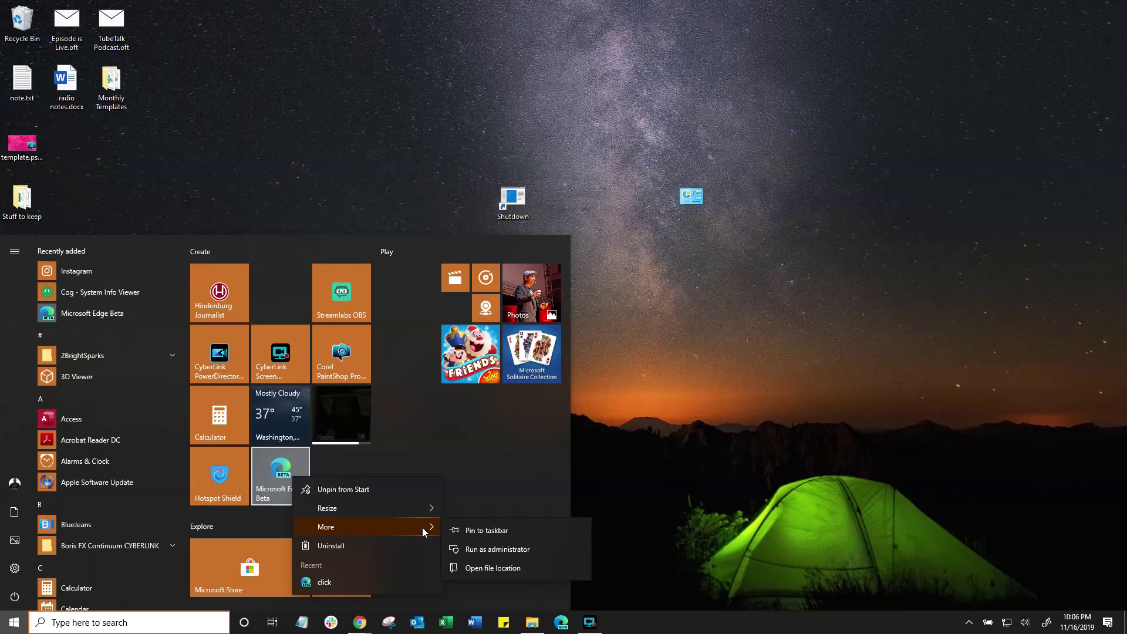
{"action": "key", "text": "Escape"}
{"action": "key", "text": "Escape"}
{"action": "right_click", "coordinate": [294, 477]}
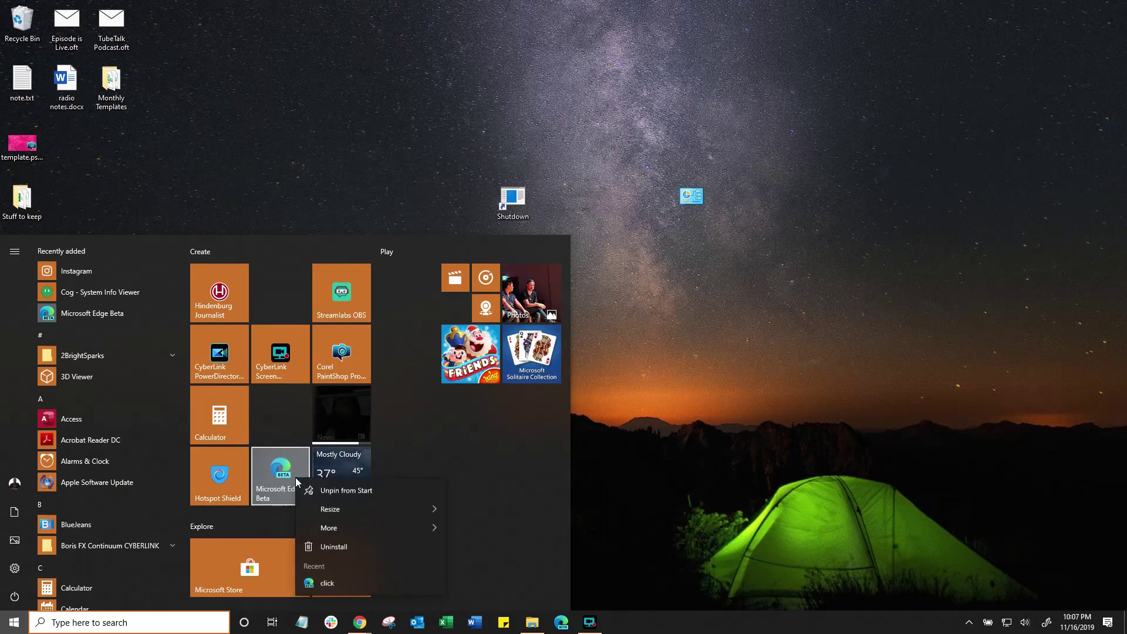
{"action": "left_click", "coordinate": [358, 490]}
{"action": "right_click", "coordinate": [224, 432]}
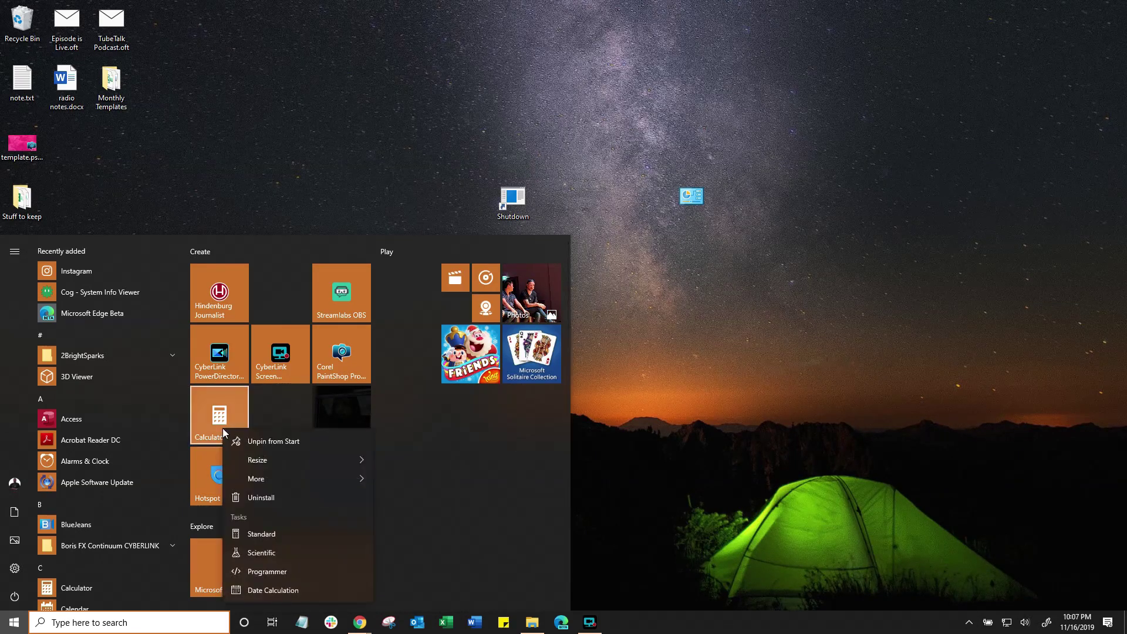
Step: Launch Calculator in Date Calculation, move its window, and switch the mode to Add or subtract days
{"action": "left_click", "coordinate": [290, 591]}
{"action": "left_click_drag", "start_coordinate": [731, 187], "coordinate": [600, 157]}
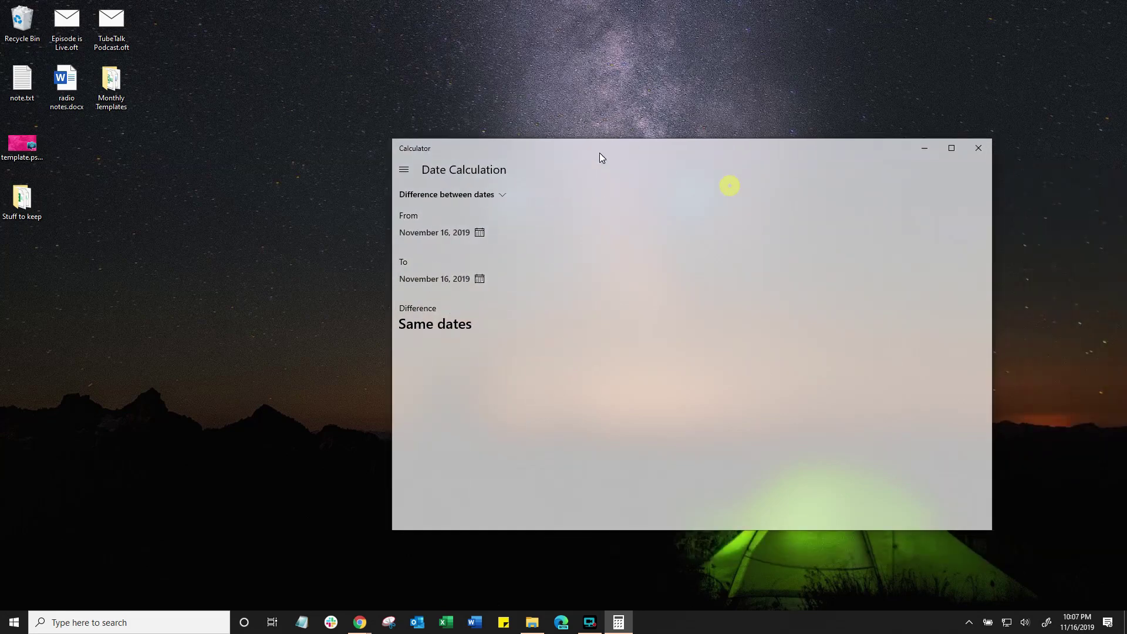
{"action": "left_click", "coordinate": [492, 194]}
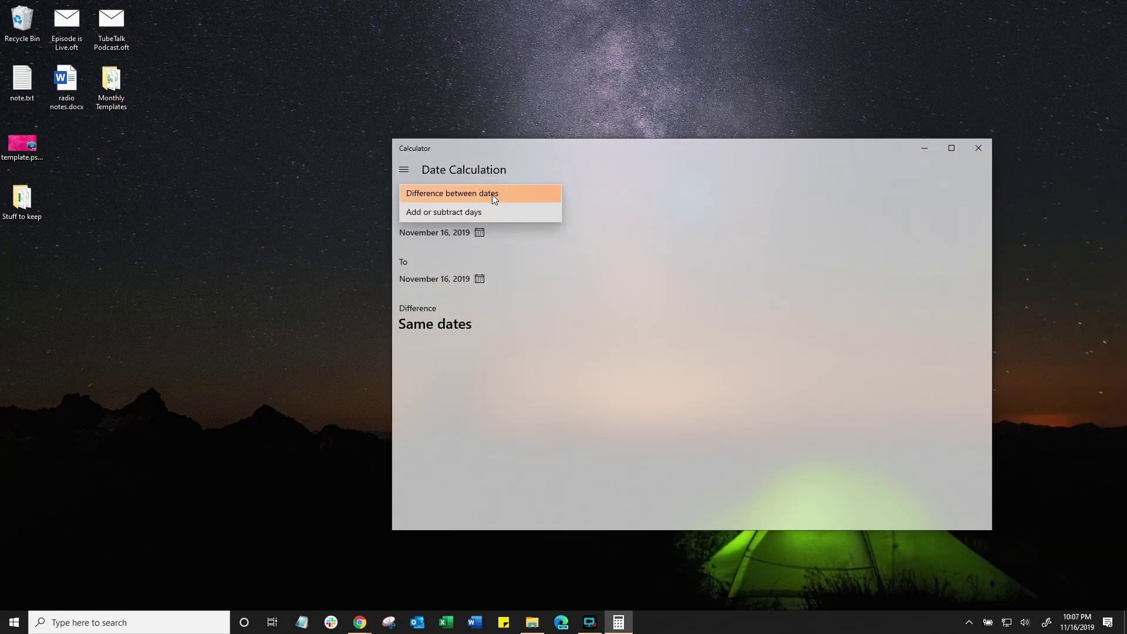
{"action": "left_click", "coordinate": [483, 211]}
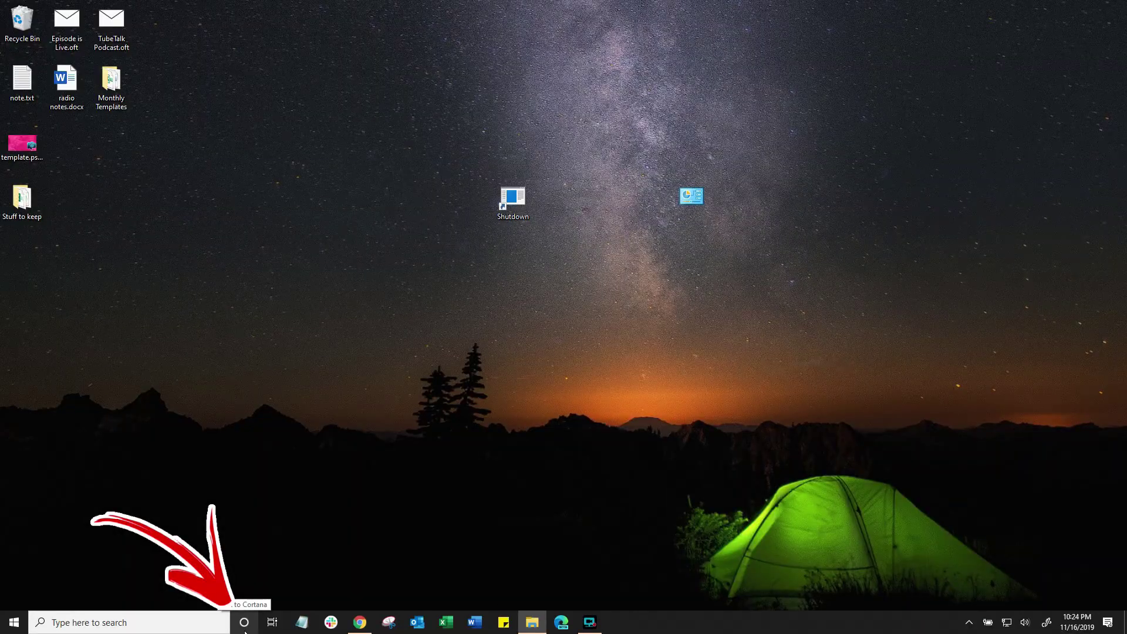
Step: Ask Cortana by voice for the weather, 10 times 7, a coin flip and a dice roll
{"action": "left_click", "coordinate": [243, 623]}
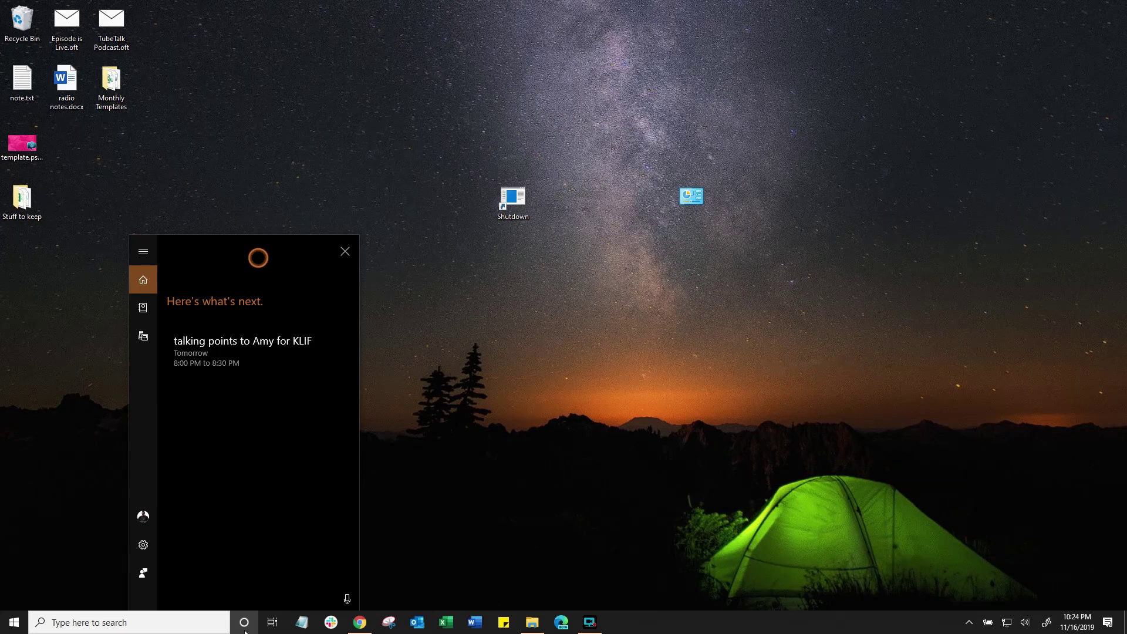
{"action": "left_click", "coordinate": [345, 593]}
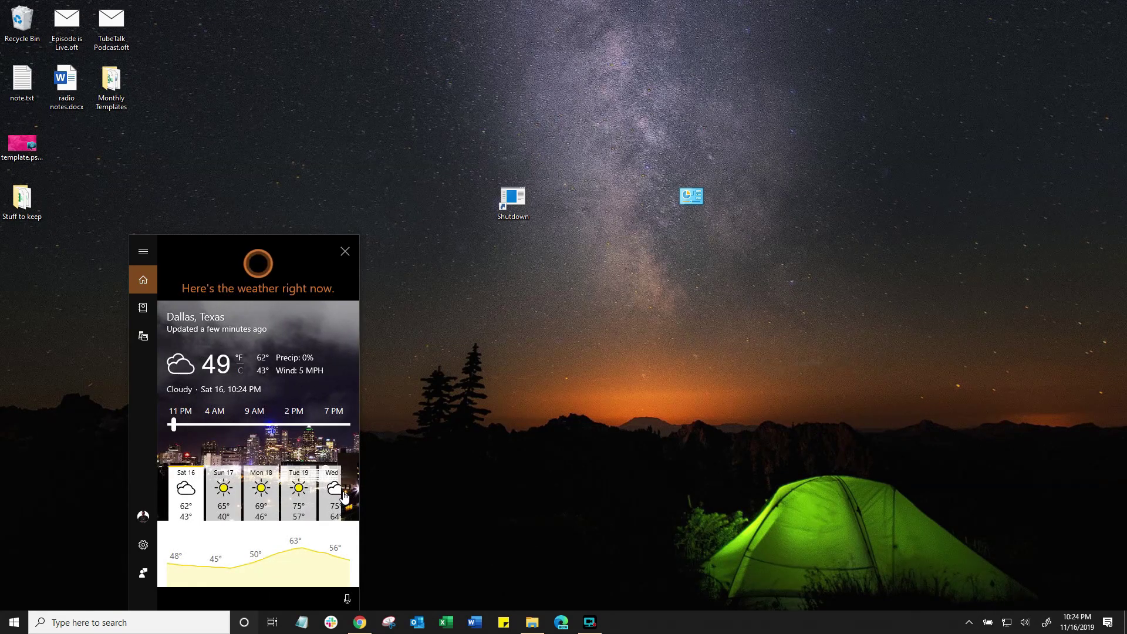
{"action": "left_click", "coordinate": [347, 598]}
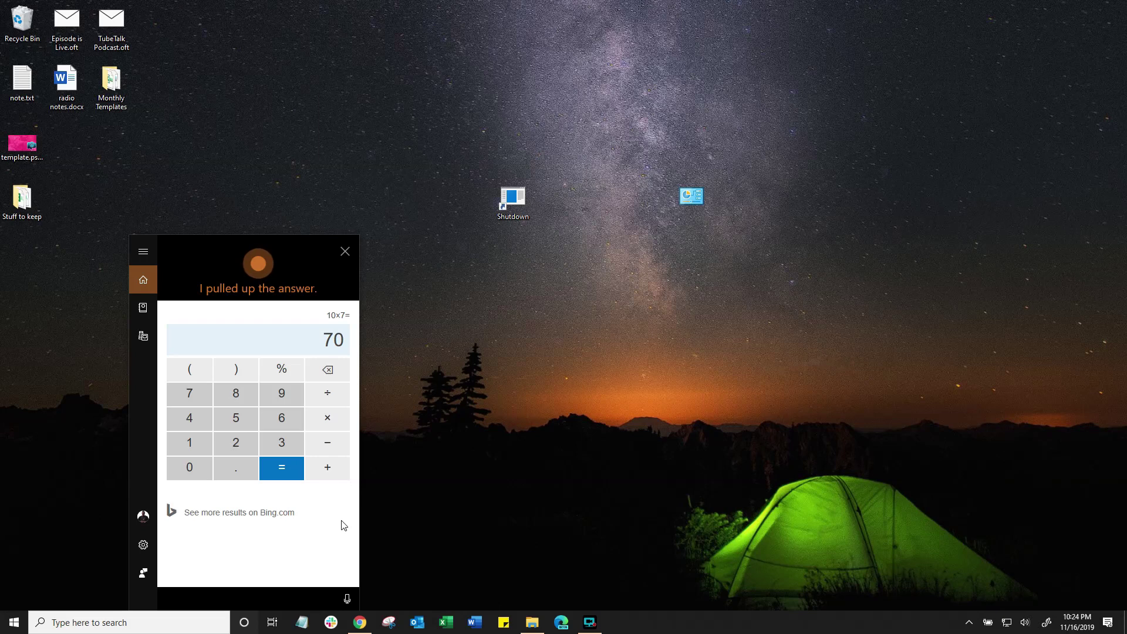
{"action": "left_click", "coordinate": [347, 598]}
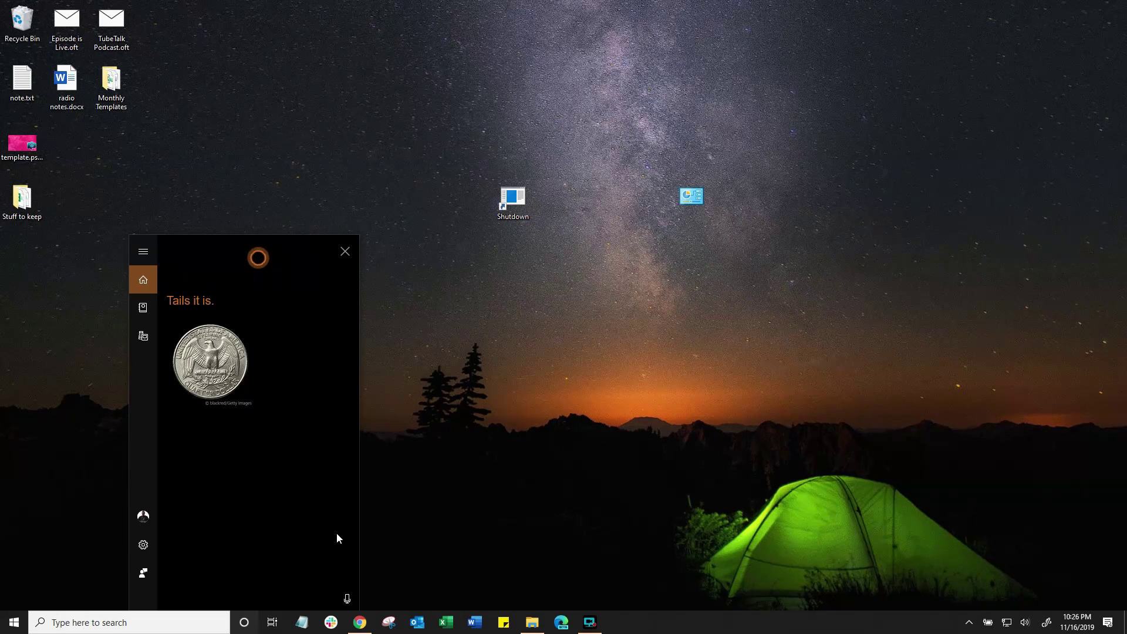
{"action": "left_click", "coordinate": [347, 598]}
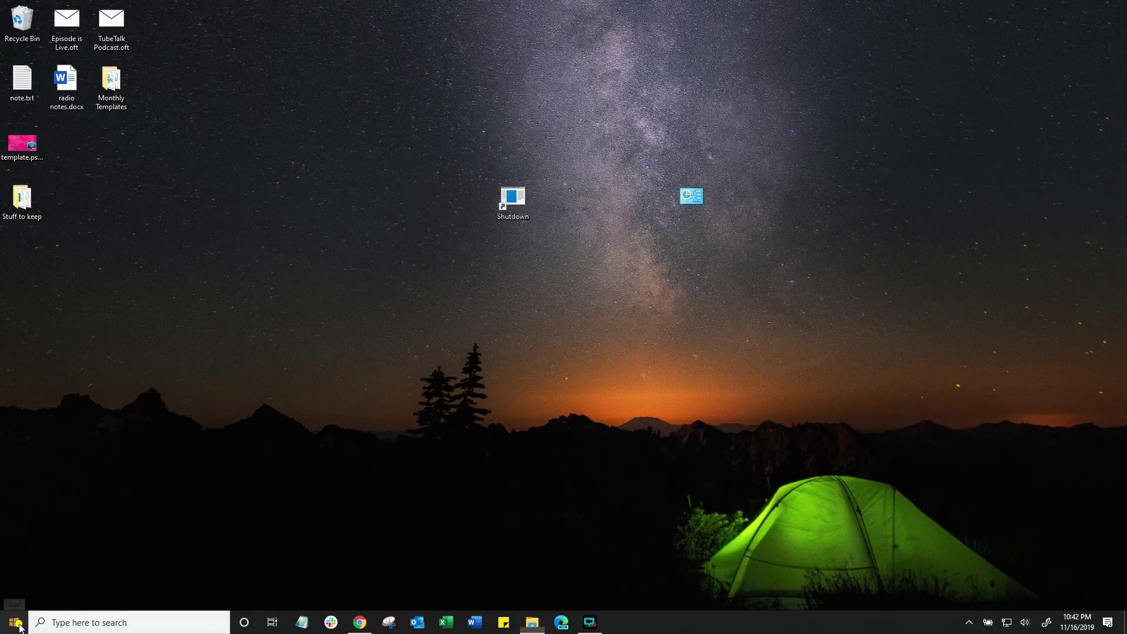
Step: Go to Start > Settings > Time & Language > Speech
{"action": "left_click", "coordinate": [17, 625]}
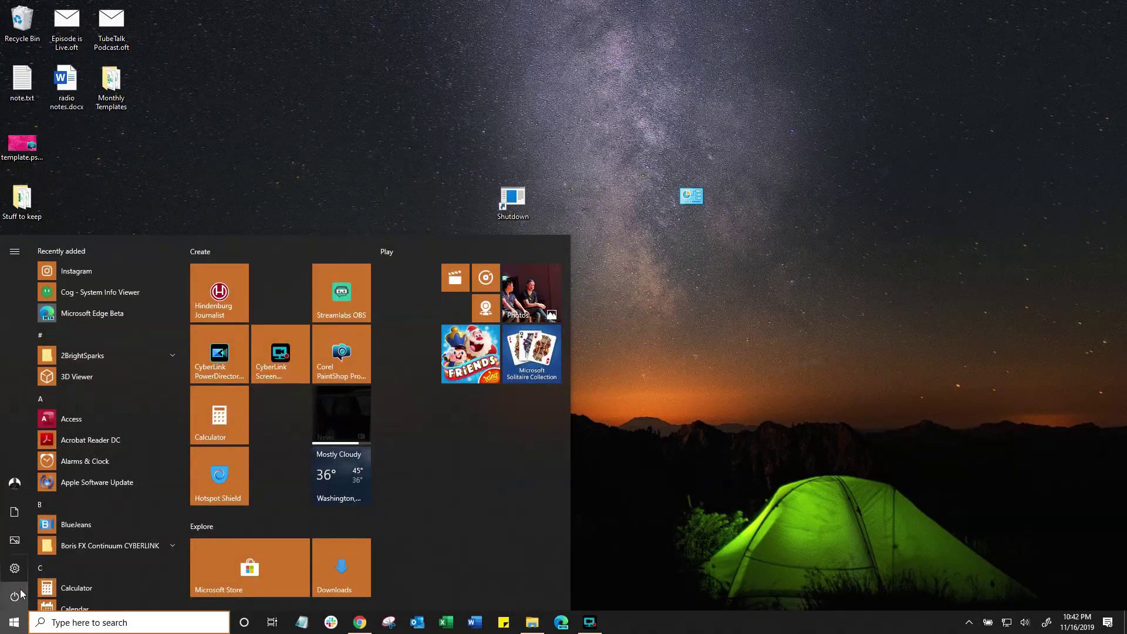
{"action": "left_click", "coordinate": [18, 570]}
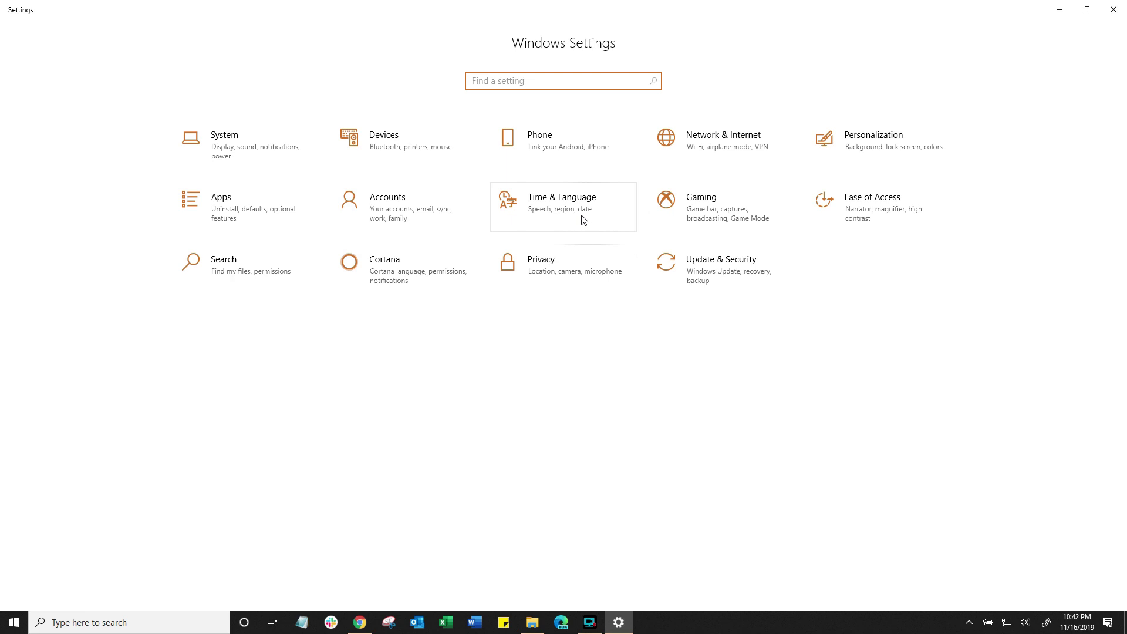
{"action": "left_click", "coordinate": [557, 207]}
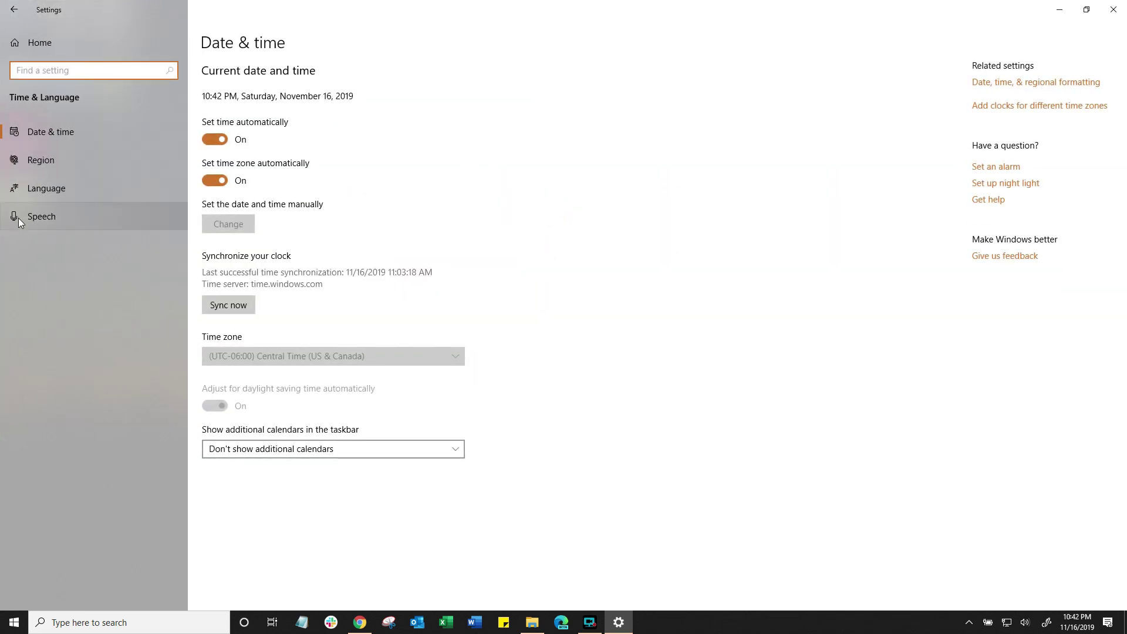
{"action": "left_click", "coordinate": [51, 213]}
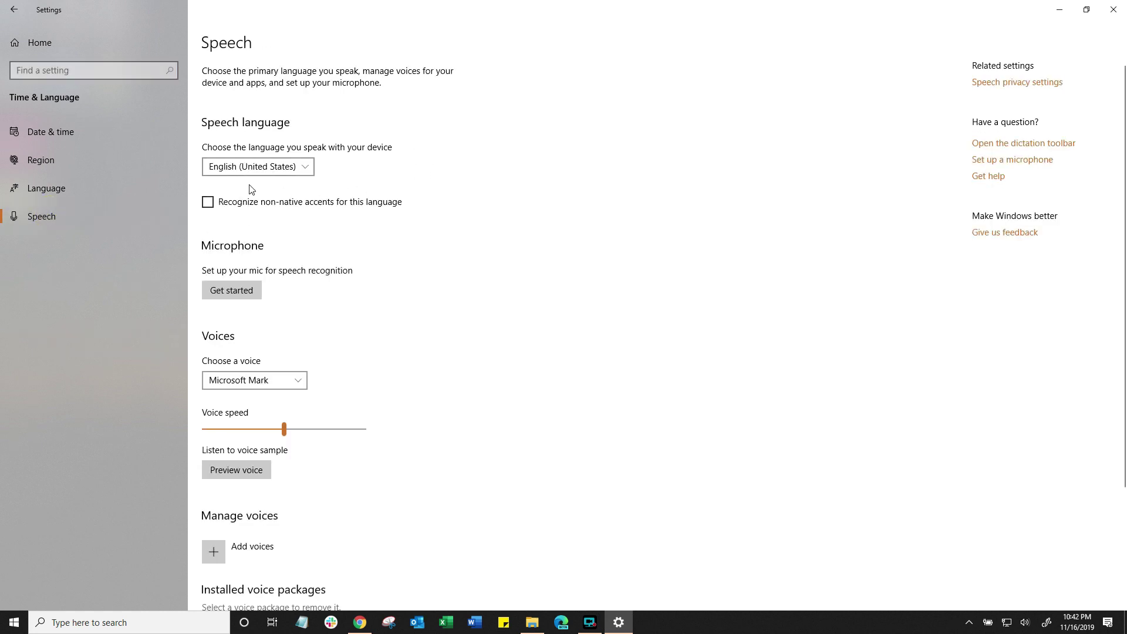
Step: Turn on non-native accent recognition, keep Microsoft Mark as the voice, and browse voice packages without adding any
{"action": "left_click", "coordinate": [208, 202]}
{"action": "scroll", "coordinate": [389, 319], "scroll_direction": "down", "scroll_amount": 3}
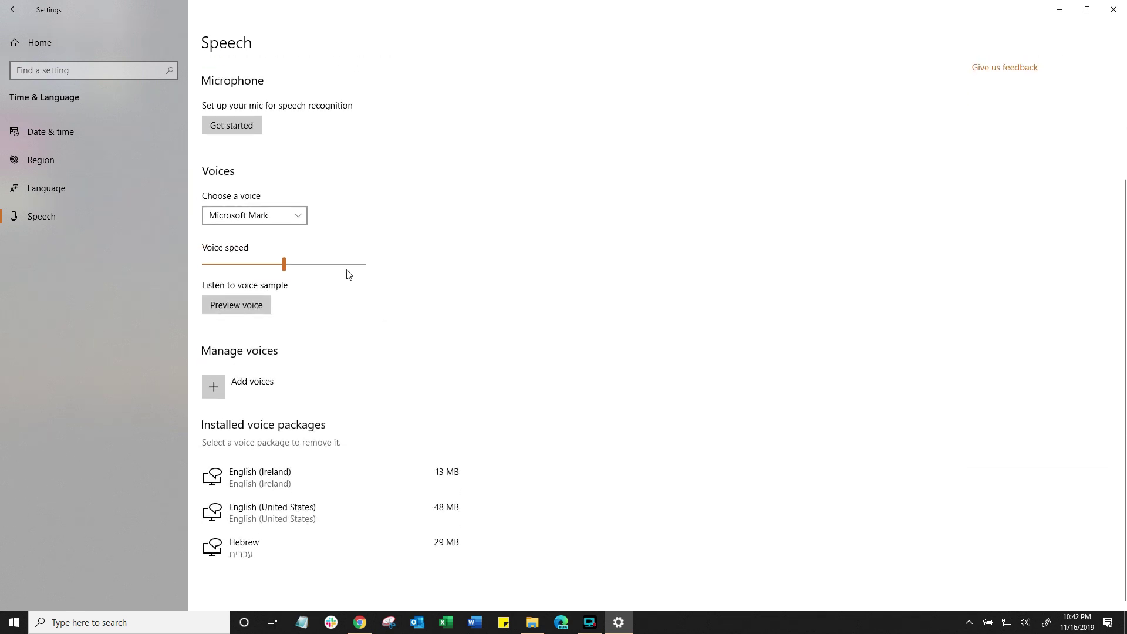
{"action": "left_click", "coordinate": [292, 216]}
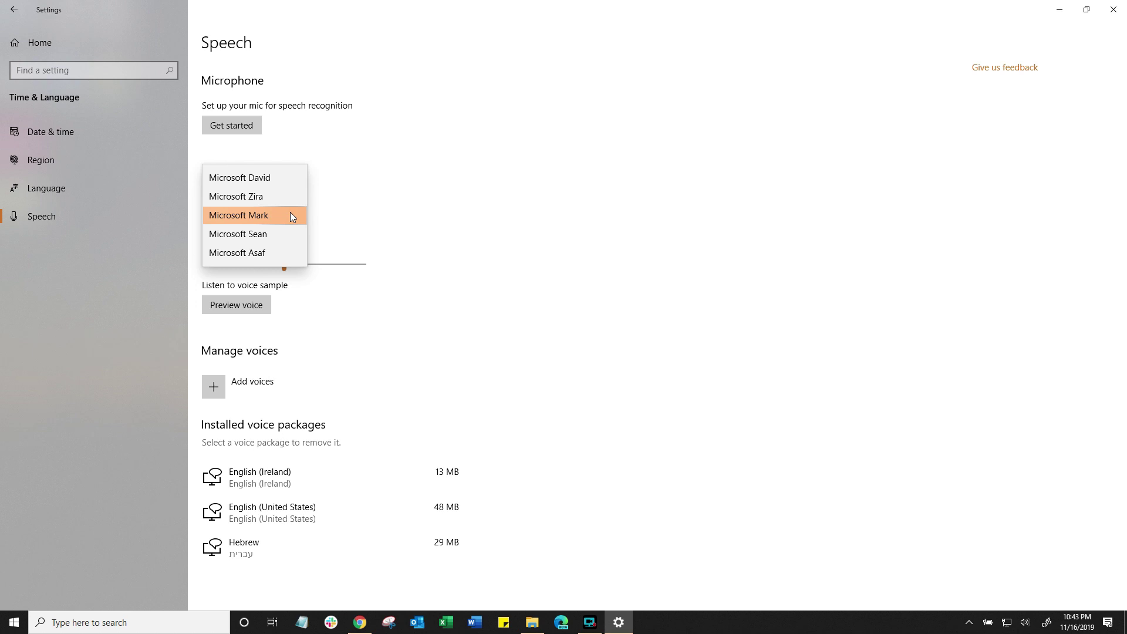
{"action": "left_click", "coordinate": [290, 214]}
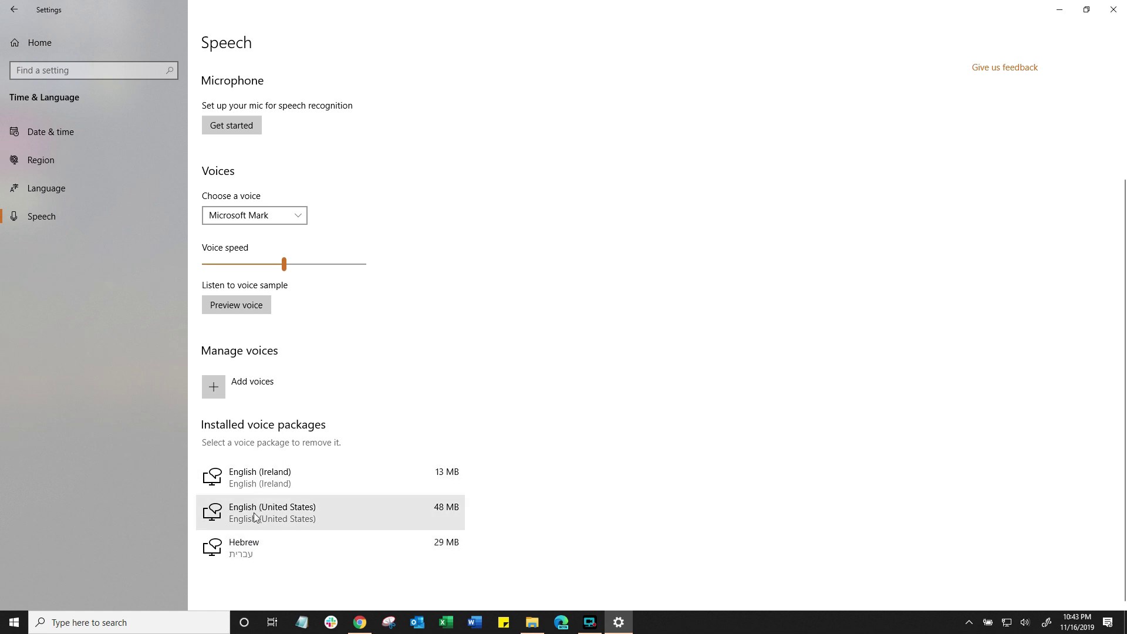
{"action": "left_click", "coordinate": [220, 392]}
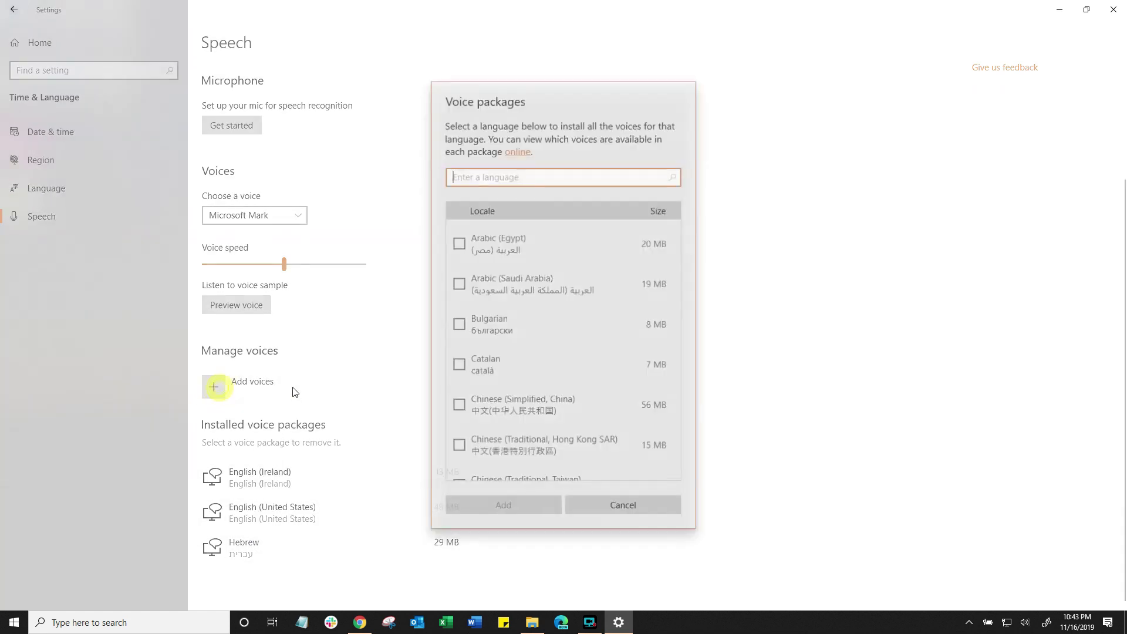
{"action": "scroll", "coordinate": [558, 343], "scroll_direction": "down", "scroll_amount": 6}
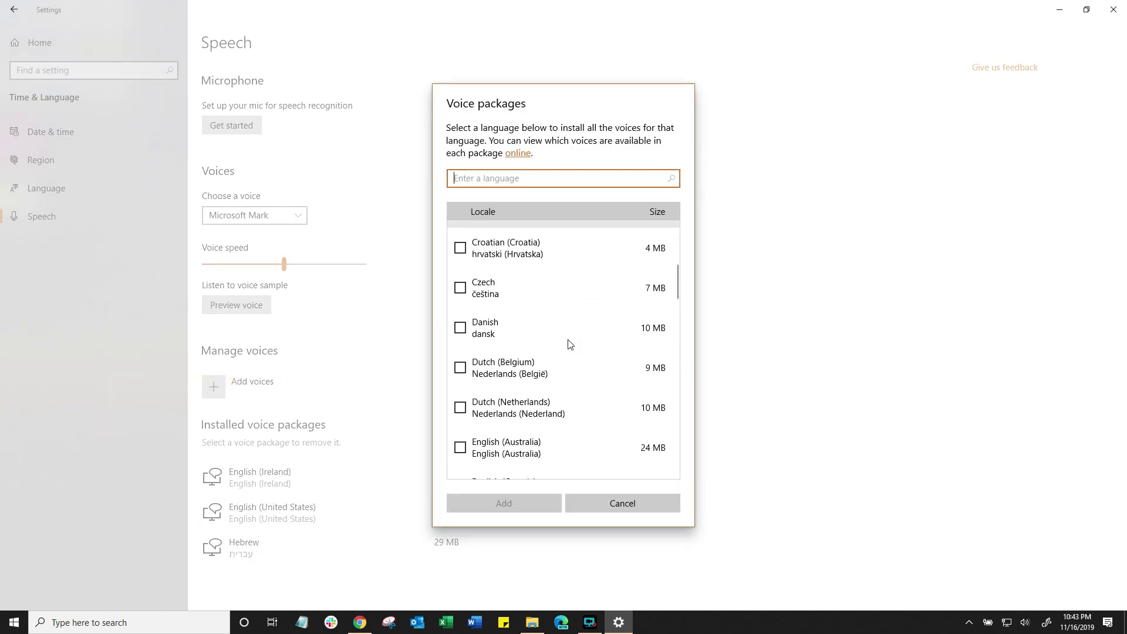
{"action": "left_click", "coordinate": [623, 503]}
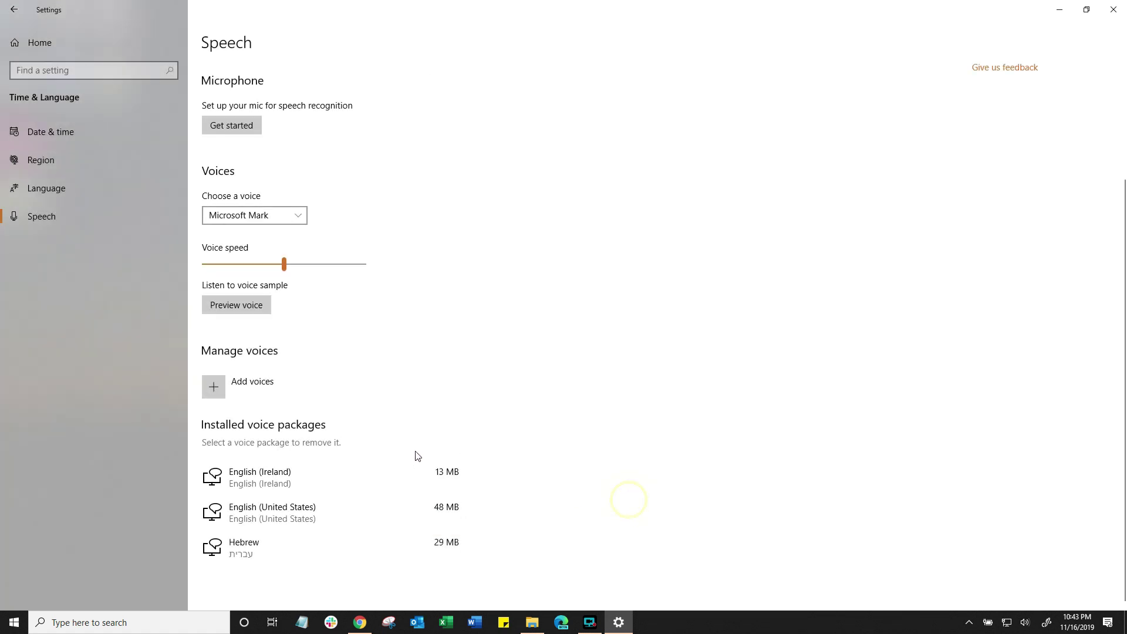
Step: Remove the English (Ireland) voice package and close Settings
{"action": "left_click", "coordinate": [318, 472]}
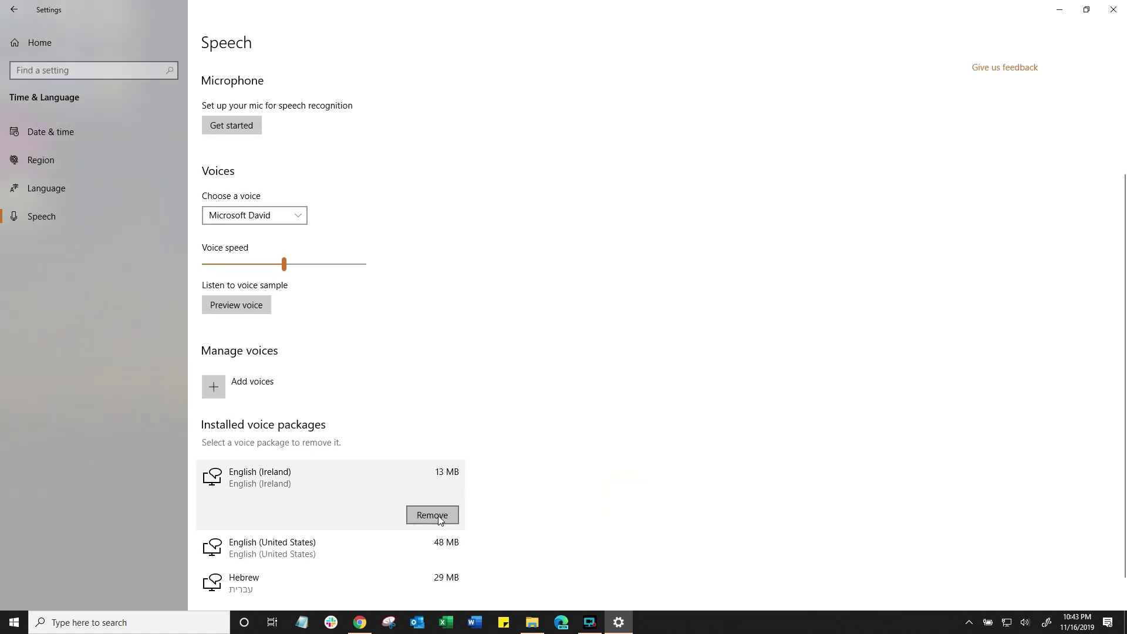
{"action": "left_click", "coordinate": [435, 516]}
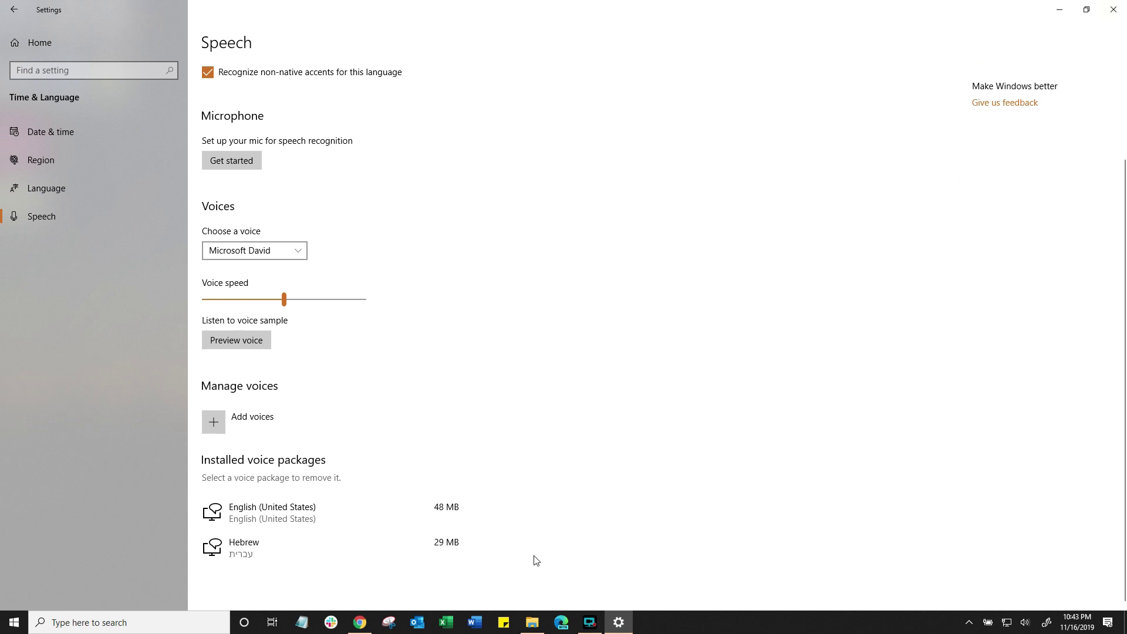
{"action": "left_click", "coordinate": [1113, 9]}
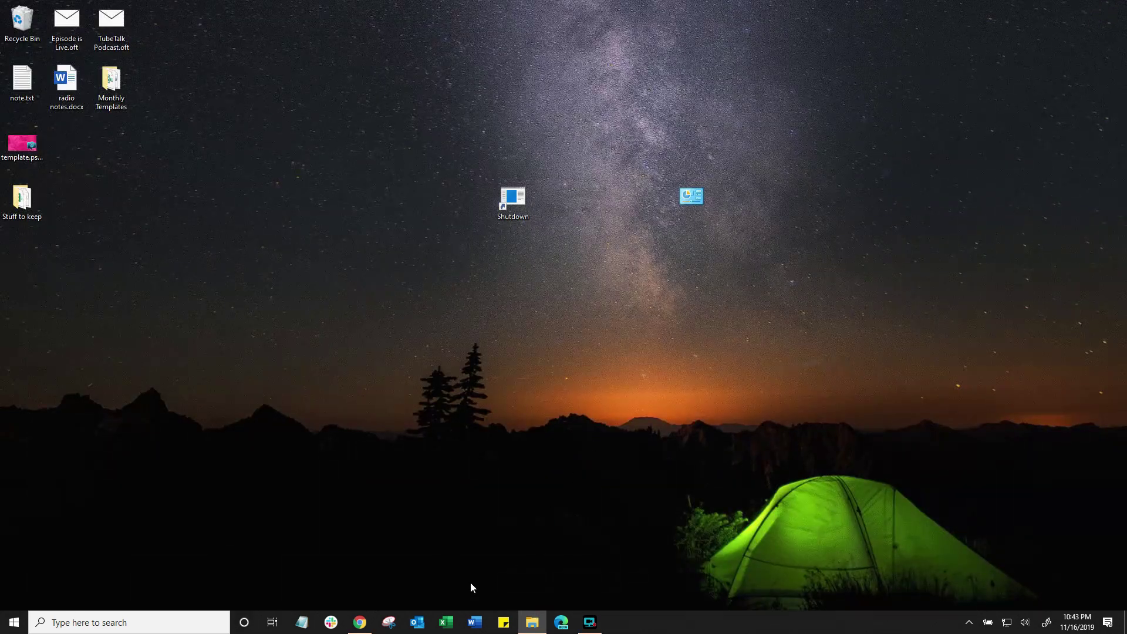
Step: In a blank Word document, dictate 'Hi,' and 'Can't wait to get this going' with Windows+H
{"action": "left_click", "coordinate": [476, 623]}
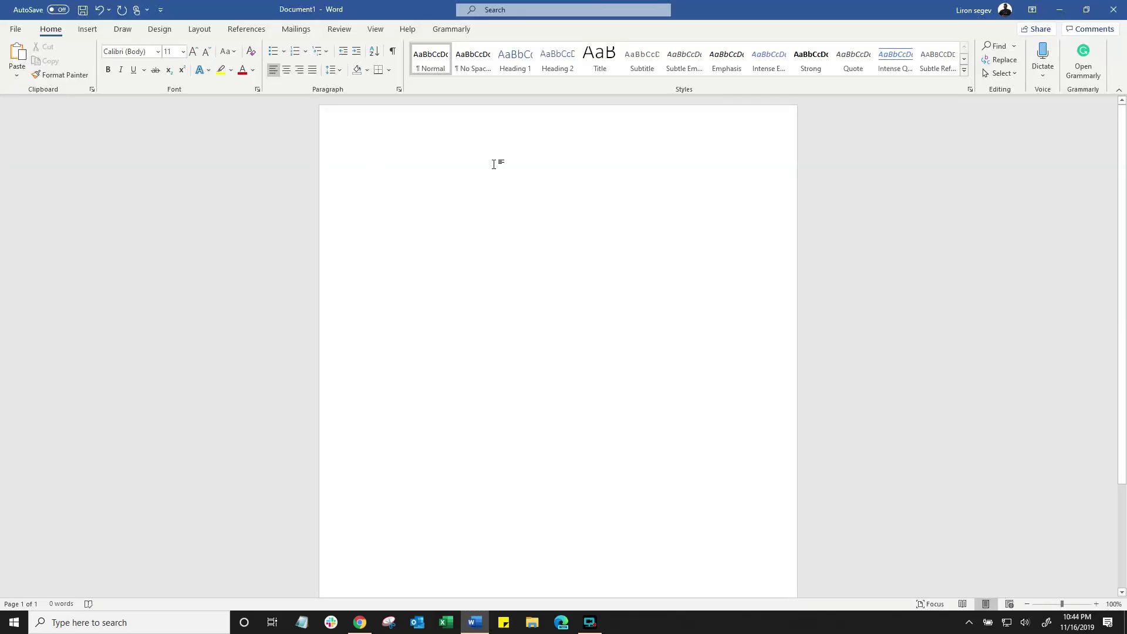
{"action": "key", "text": "super+h"}
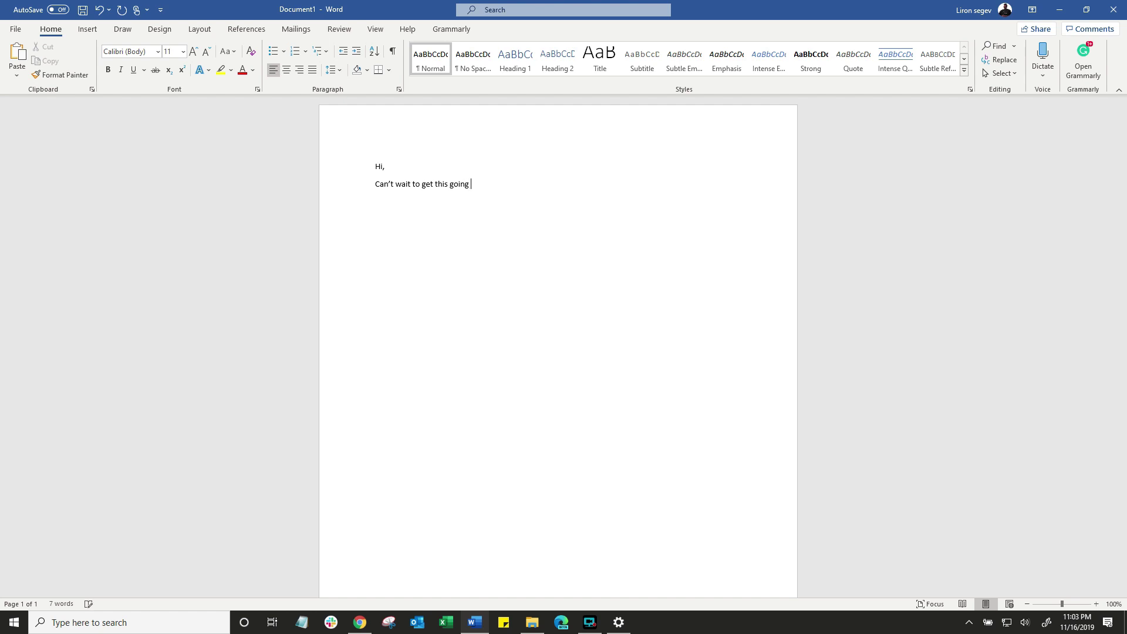
{"action": "key", "text": "super+period"}
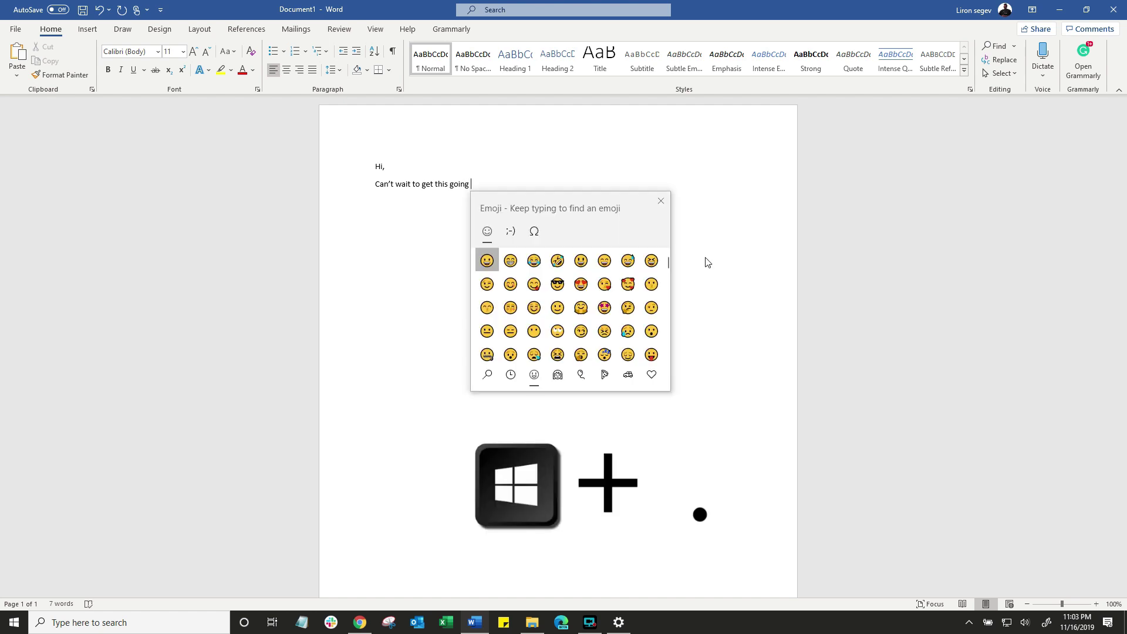
Step: Add a sunglasses emoji after 'going', then a new line 'Also I have no idea ¯\_(ツ)_/¯'
{"action": "left_click", "coordinate": [557, 284]}
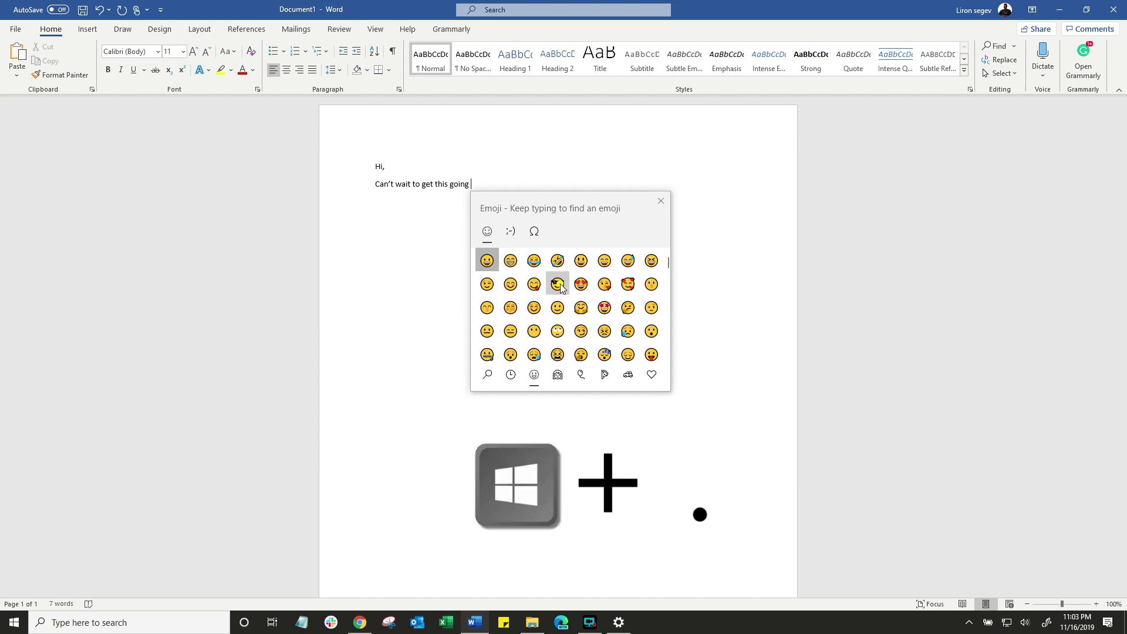
{"action": "left_click", "coordinate": [520, 184]}
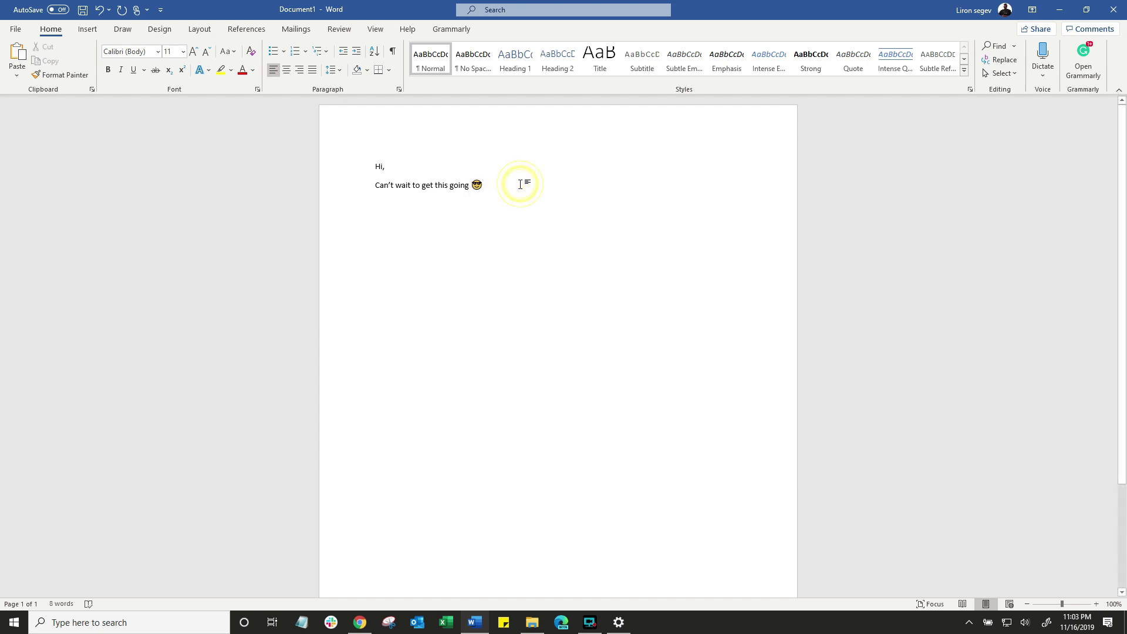
{"action": "key", "text": "Return"}
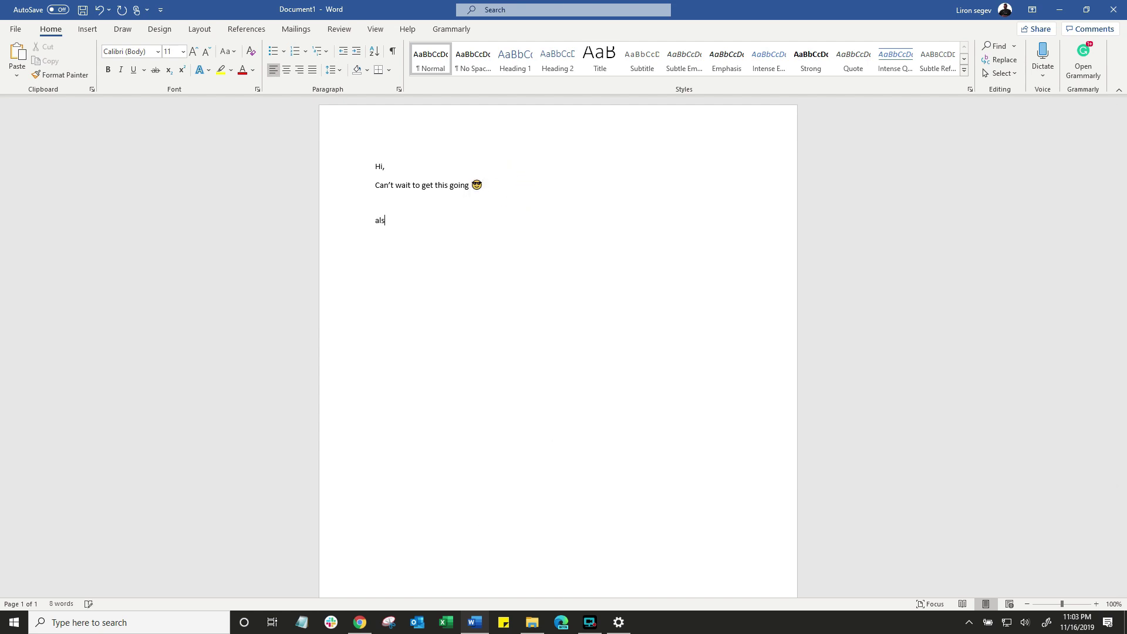
{"action": "type", "text": "Also I have no idea"}
{"action": "key", "text": "super+period"}
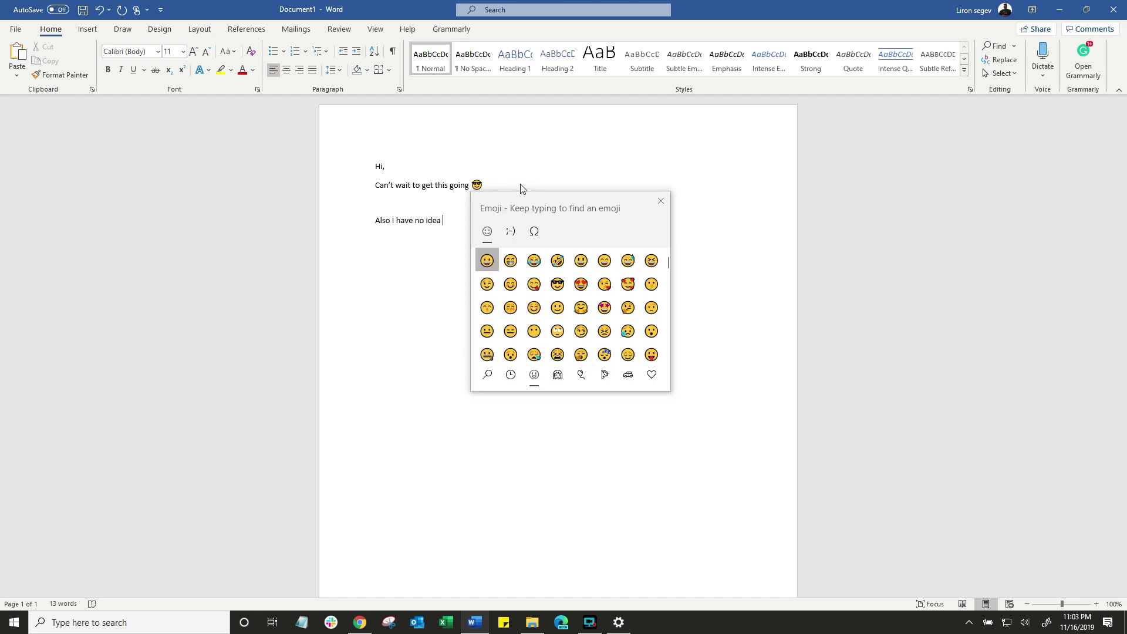
{"action": "left_click", "coordinate": [509, 233]}
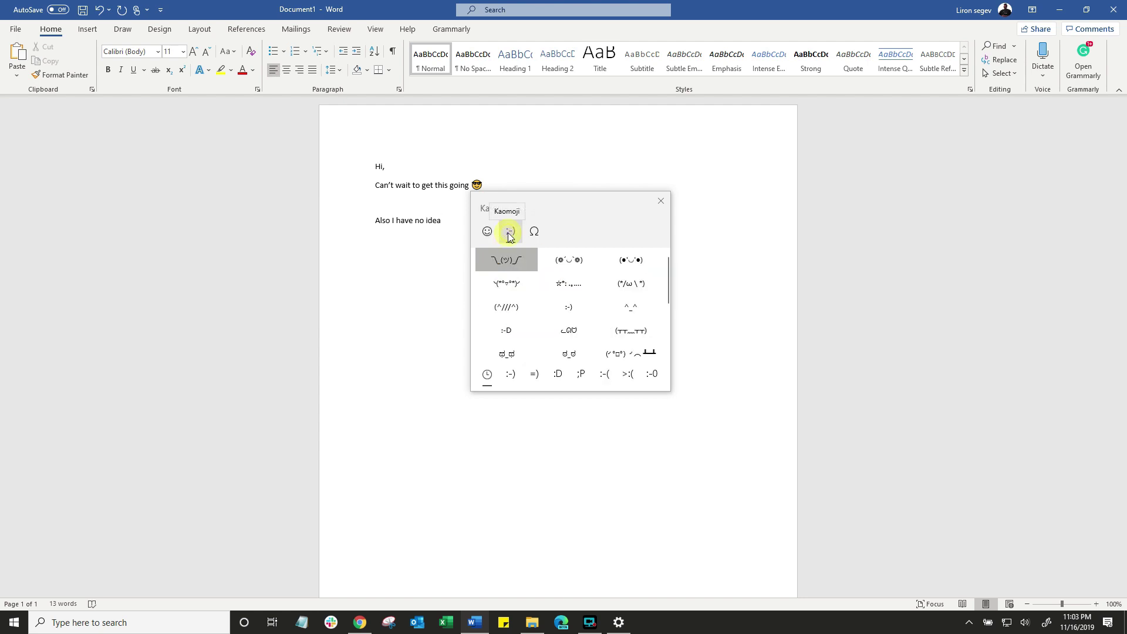
{"action": "left_click", "coordinate": [517, 260]}
{"action": "left_click", "coordinate": [431, 243]}
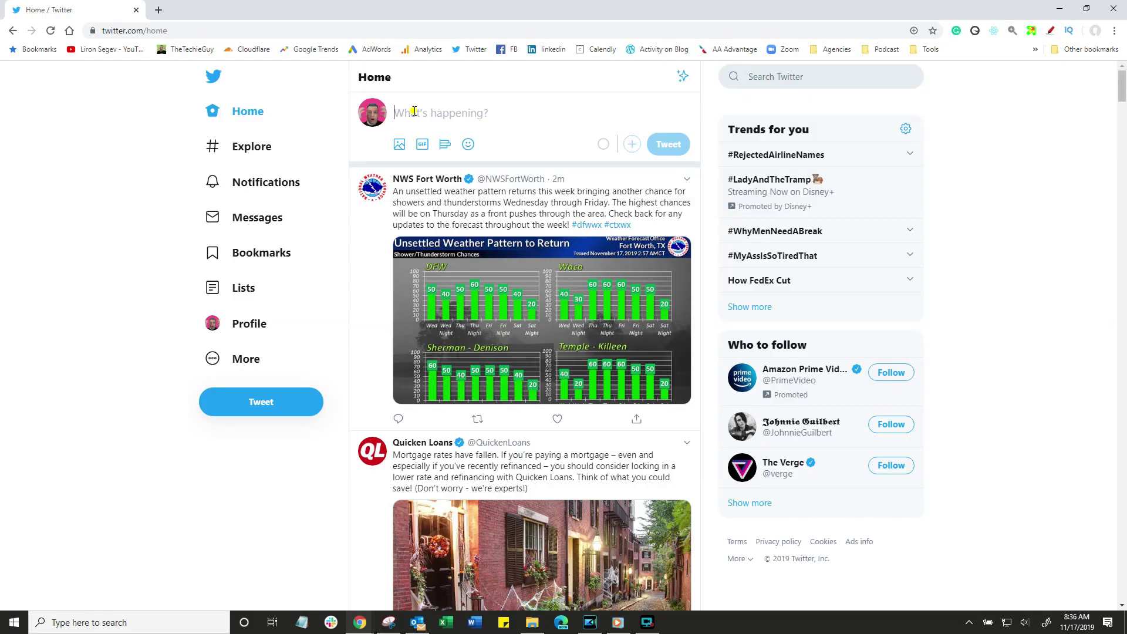
Step: Draft the tweet 'of course this works here too' followed by the 😋 yummy-face emoji
{"action": "type", "text": "of course this wor"}
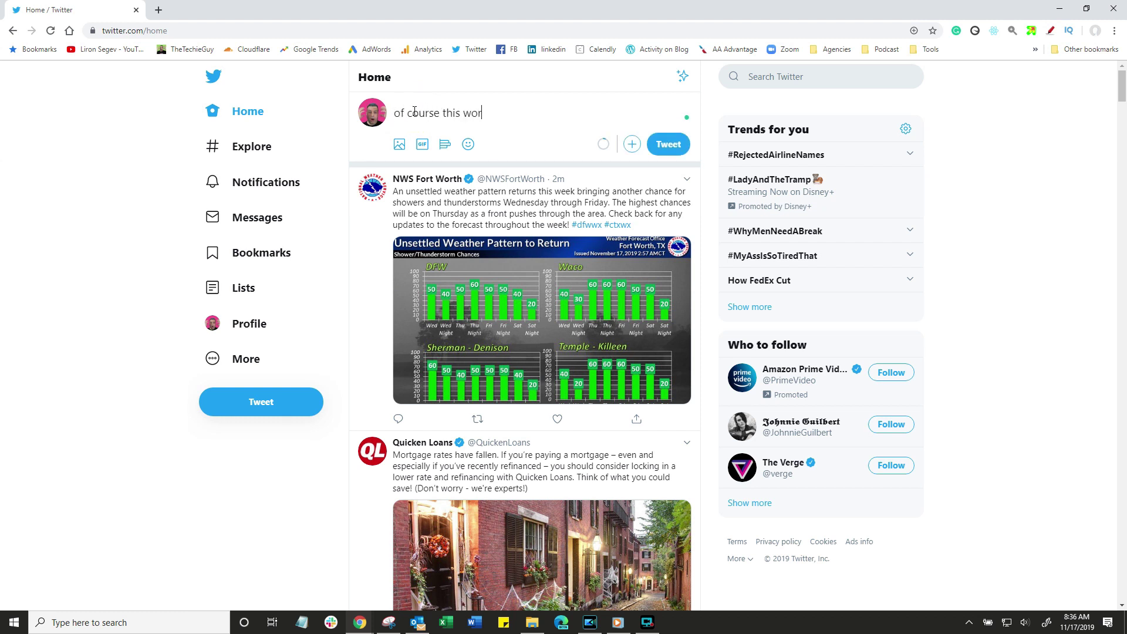
{"action": "type", "text": "ks here too"}
{"action": "key", "text": "super+period"}
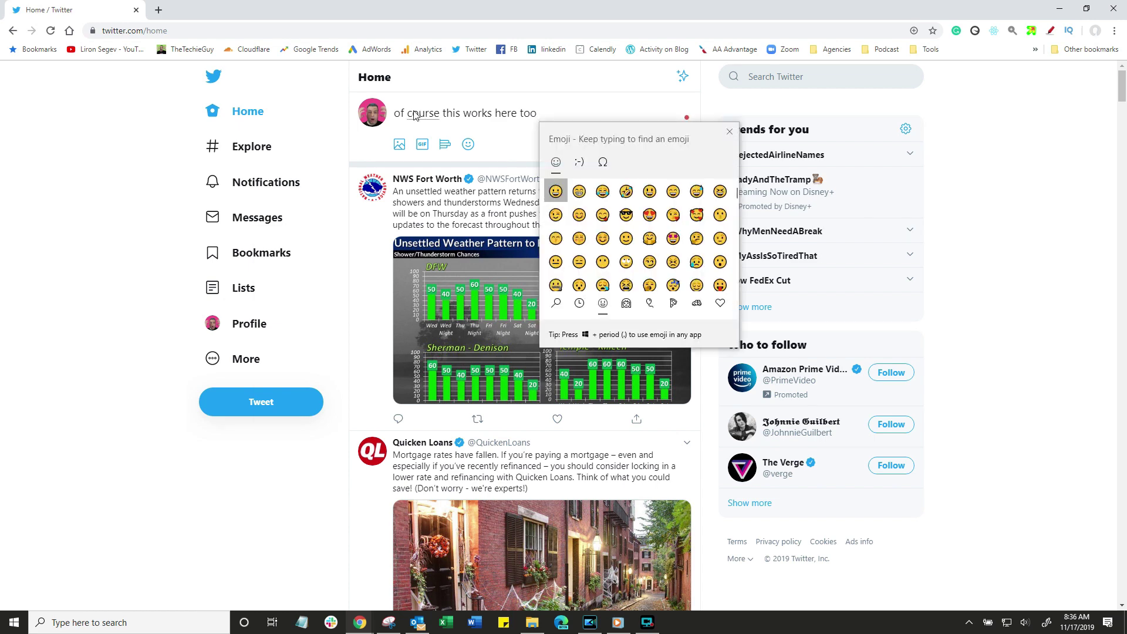
{"action": "left_click", "coordinate": [602, 215]}
{"action": "left_click", "coordinate": [575, 113]}
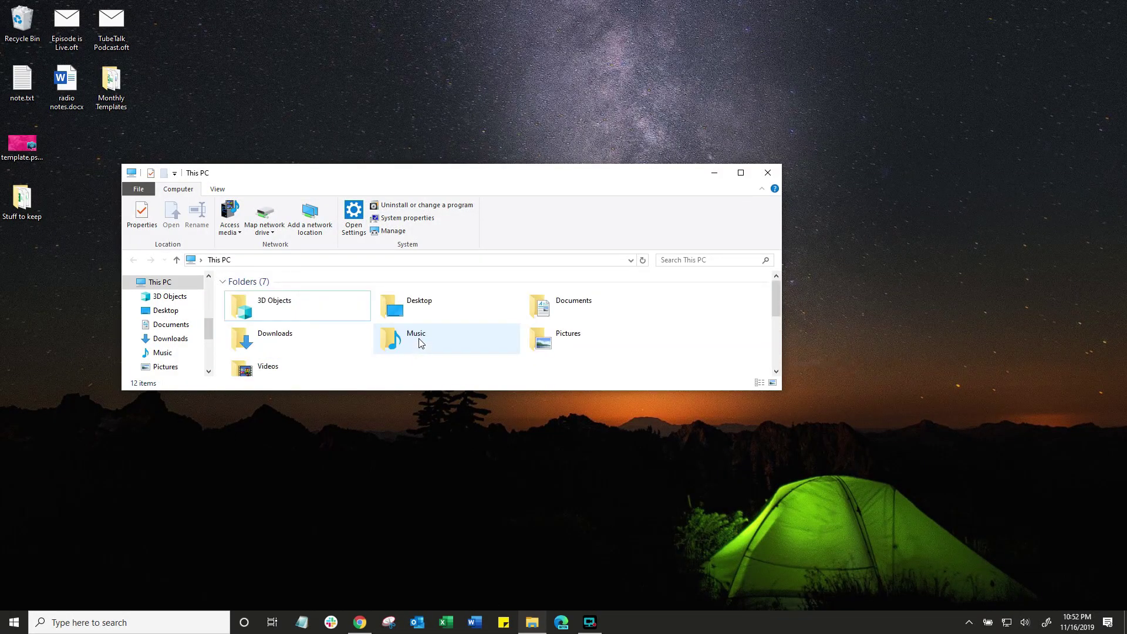
Step: Choose Light as the default Windows mode under Personalization > Colors
{"action": "left_click", "coordinate": [23, 615]}
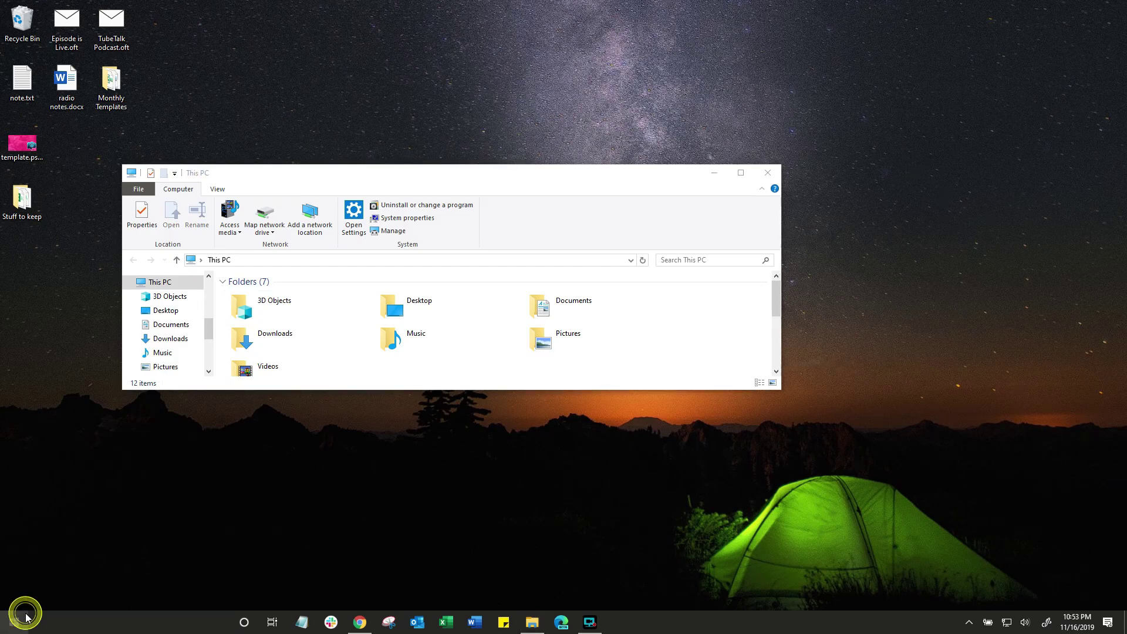
{"action": "left_click", "coordinate": [16, 560]}
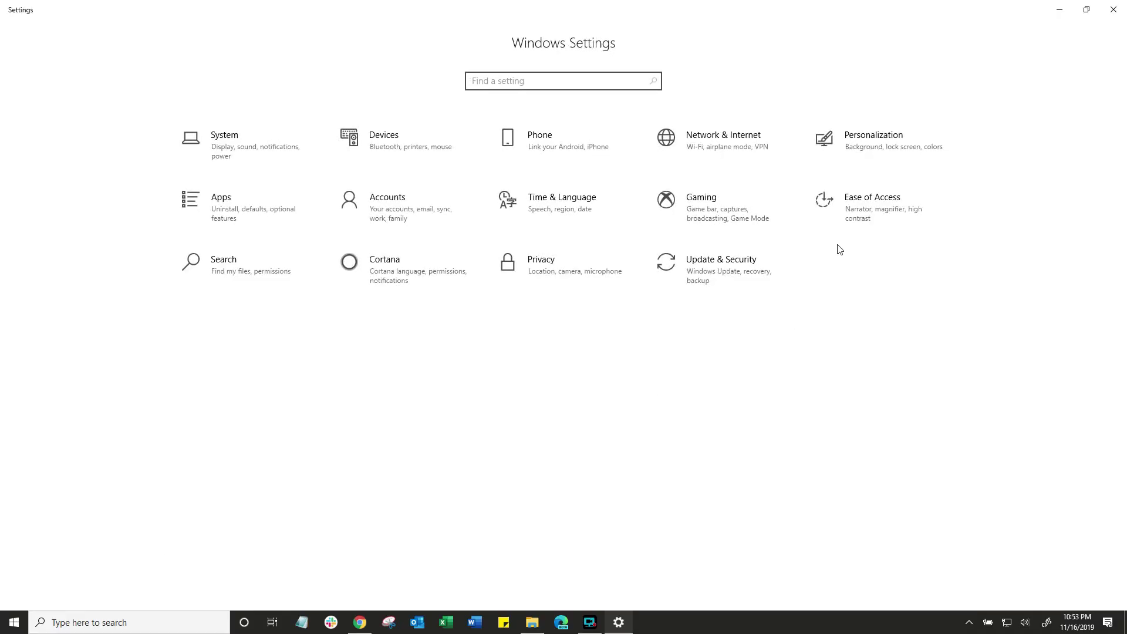
{"action": "left_click", "coordinate": [862, 154]}
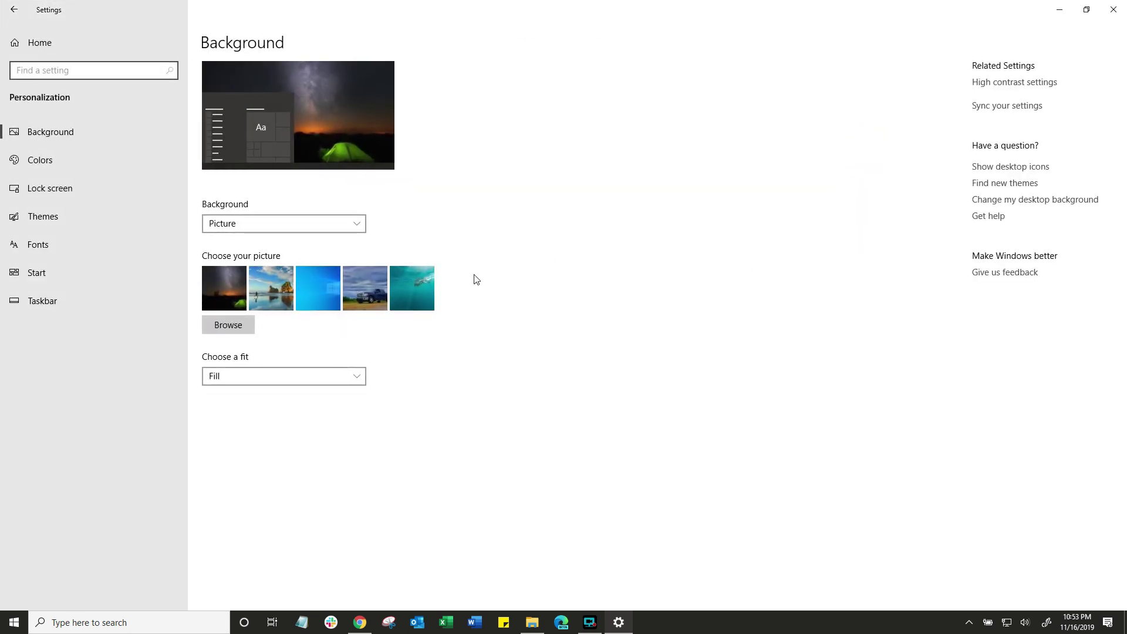
{"action": "left_click", "coordinate": [52, 161]}
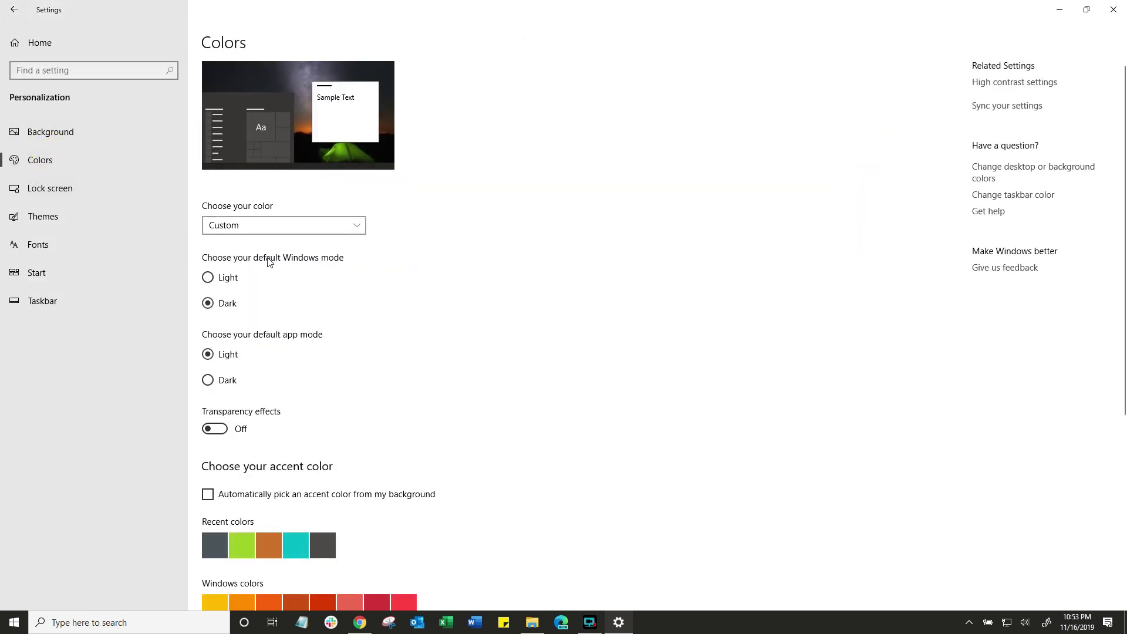
{"action": "left_click", "coordinate": [209, 278]}
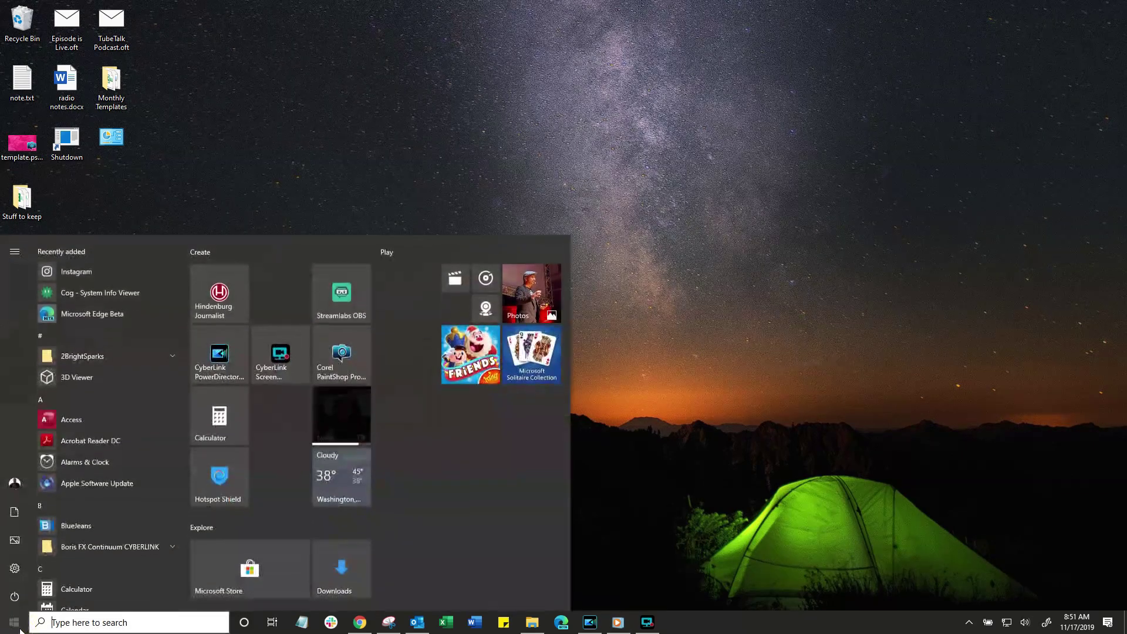
Step: Switch Clipboard history to On under System > Clipboard and close Settings
{"action": "left_click", "coordinate": [15, 569]}
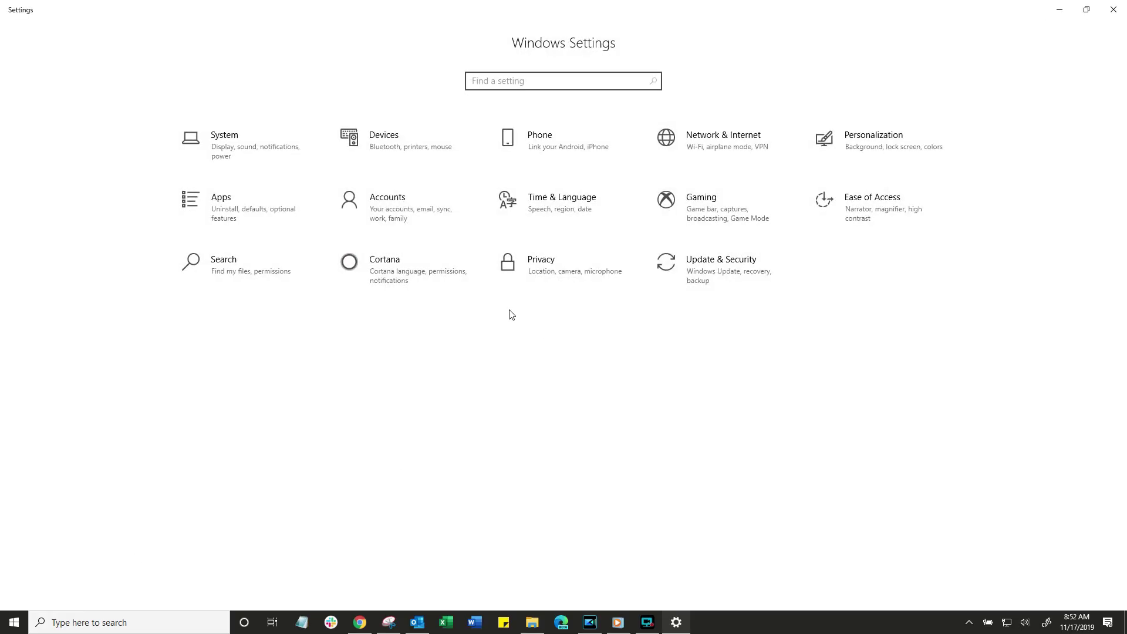
{"action": "left_click", "coordinate": [227, 147]}
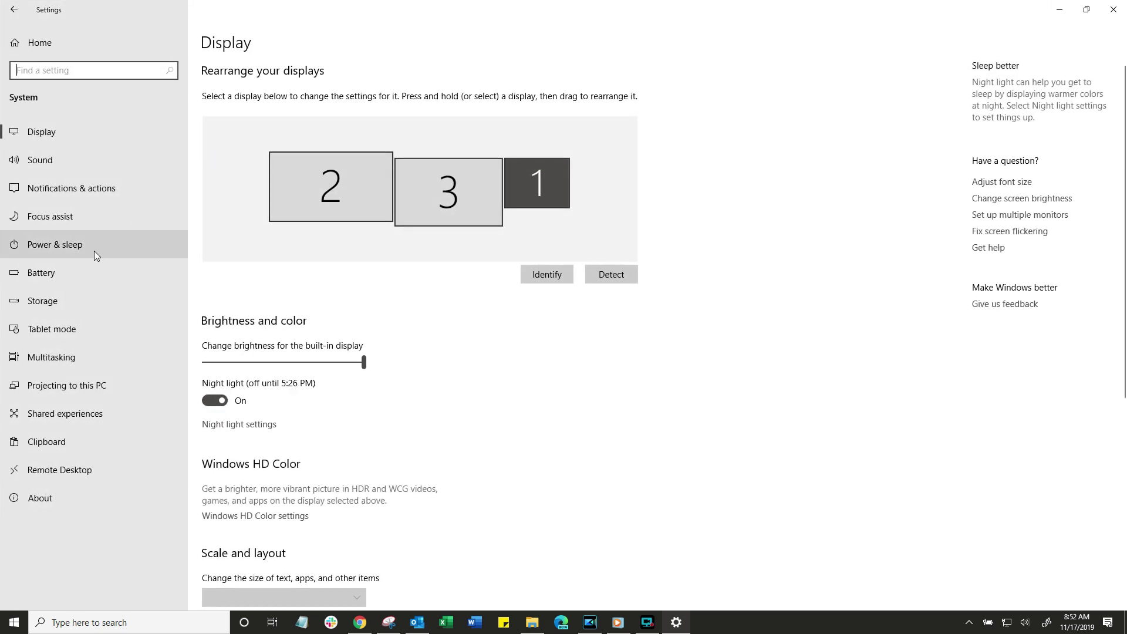
{"action": "left_click", "coordinate": [64, 443]}
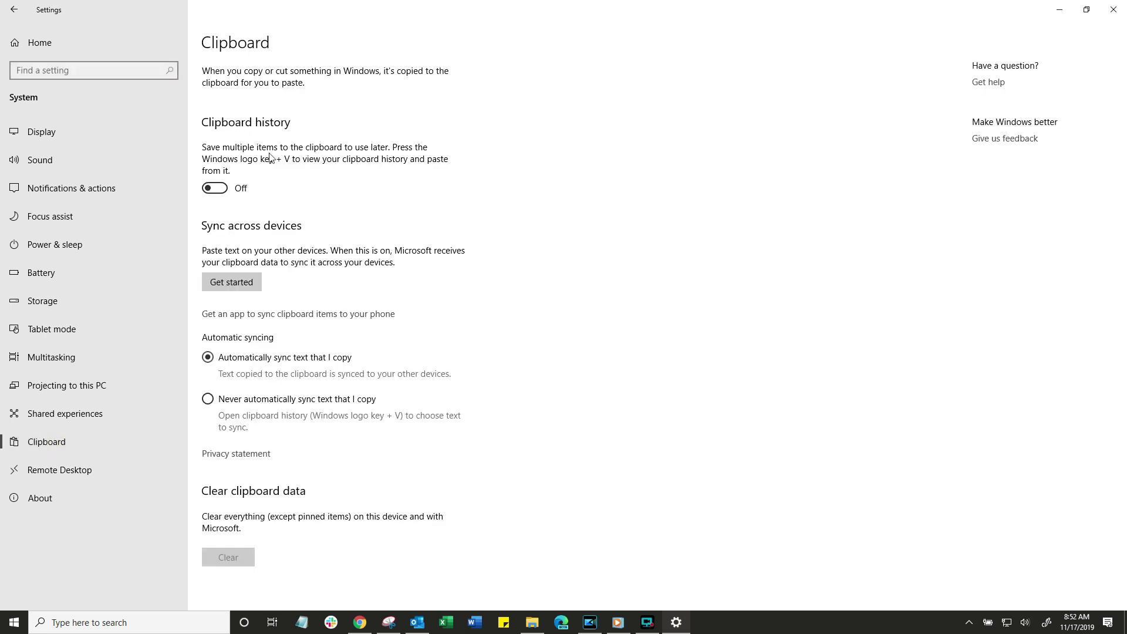
{"action": "left_click", "coordinate": [225, 190]}
{"action": "left_click", "coordinate": [210, 360]}
{"action": "left_click", "coordinate": [1113, 9]}
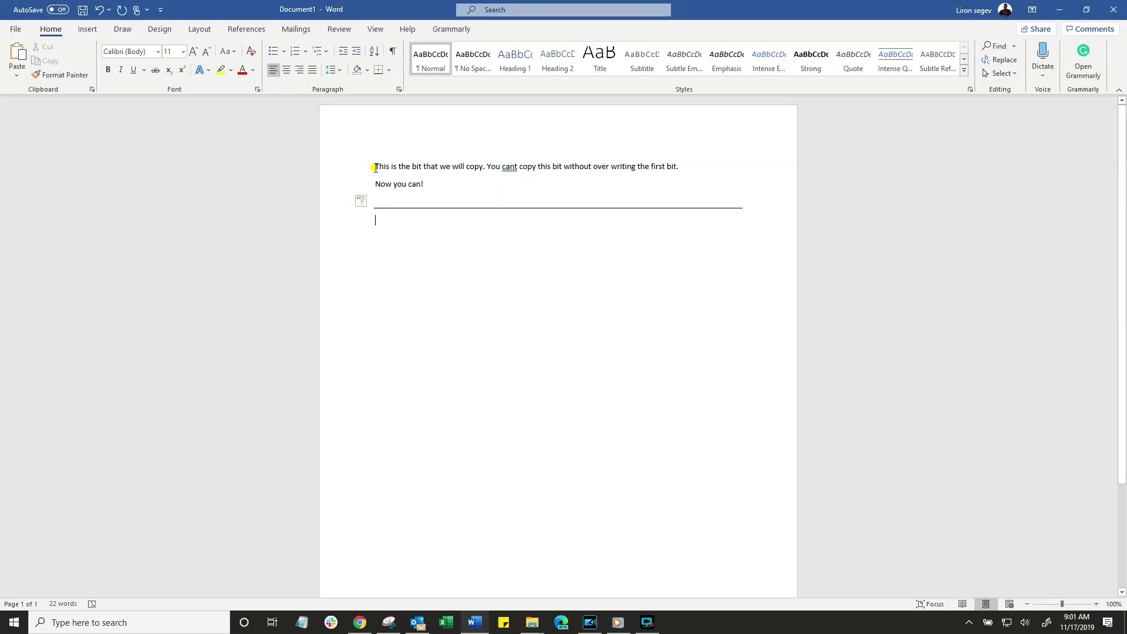
Step: Paste 'This is the bit that we will copy' four times on separate lines below the rule
{"action": "left_click_drag", "start_coordinate": [375, 168], "coordinate": [478, 165]}
{"action": "key", "text": "ctrl+c"}
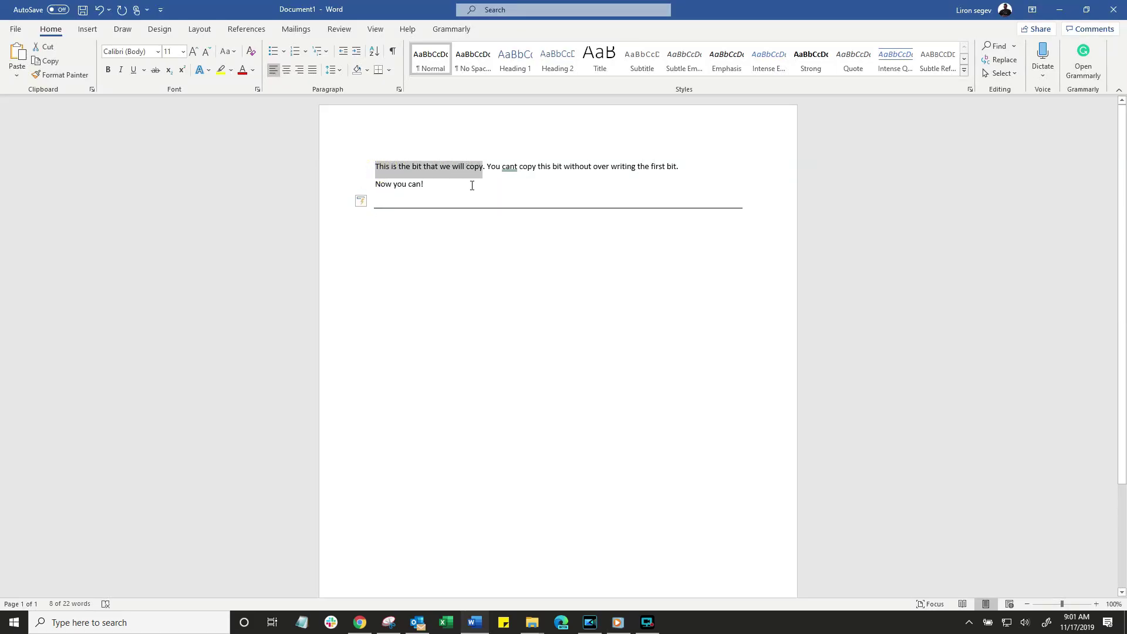
{"action": "left_click", "coordinate": [402, 234]}
{"action": "key", "text": "ctrl+v"}
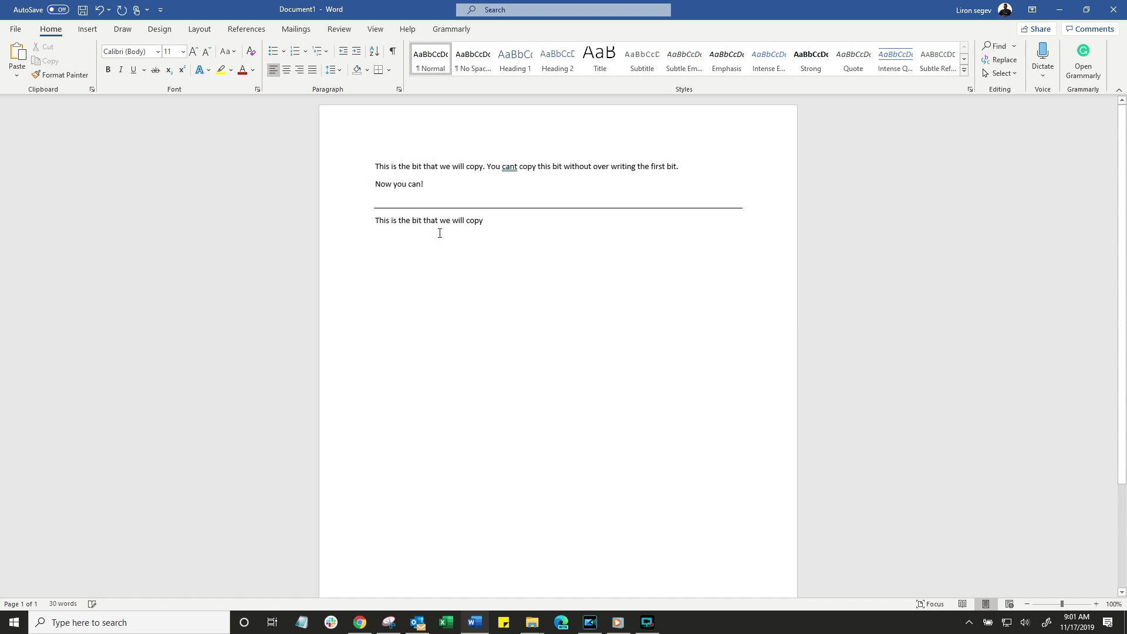
{"action": "key", "text": "Return"}
{"action": "key", "text": "ctrl+v"}
{"action": "key", "text": "Return"}
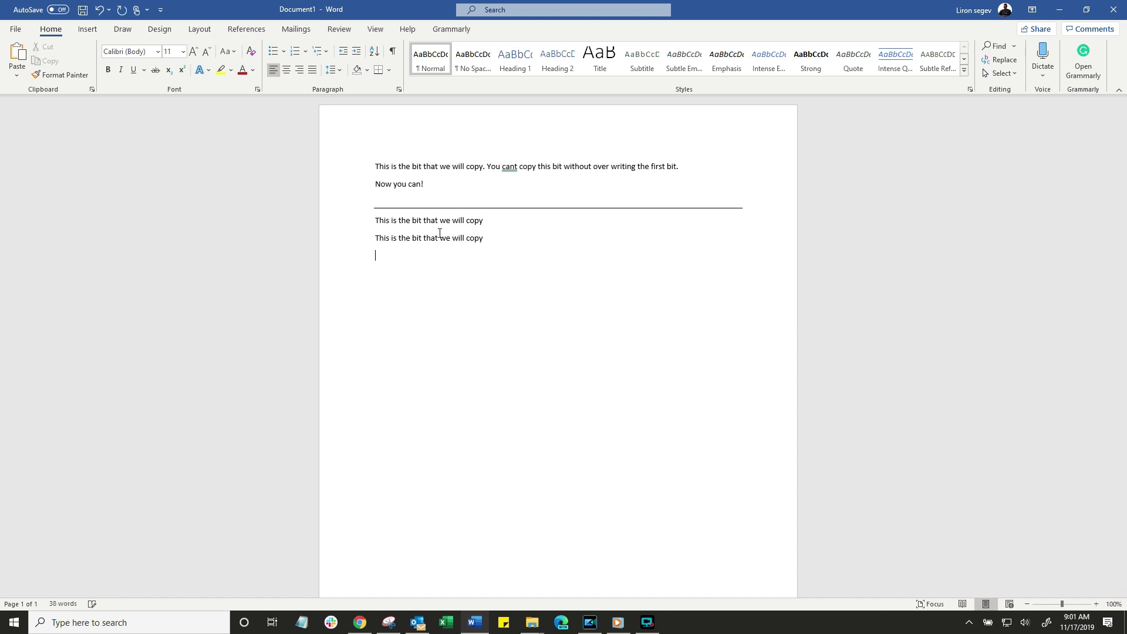
{"action": "key", "text": "ctrl+v"}
{"action": "key", "text": "Return"}
{"action": "key", "text": "ctrl+v"}
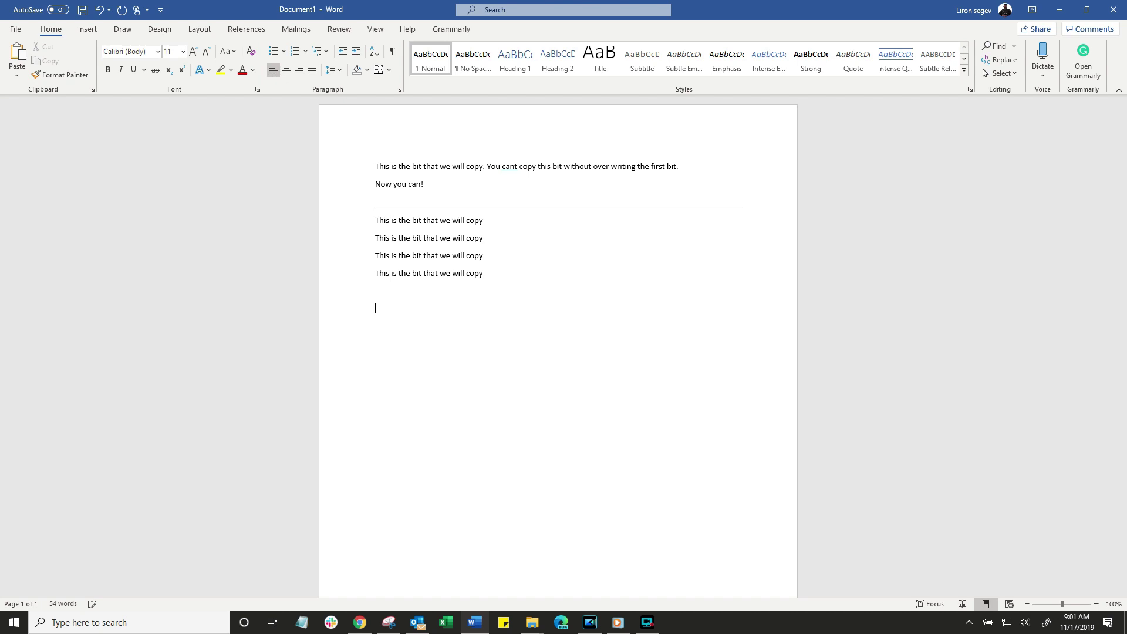
Step: Add three copies of 'You cant copy this bit without over writing the first bit' below
{"action": "left_click_drag", "start_coordinate": [488, 169], "coordinate": [676, 170]}
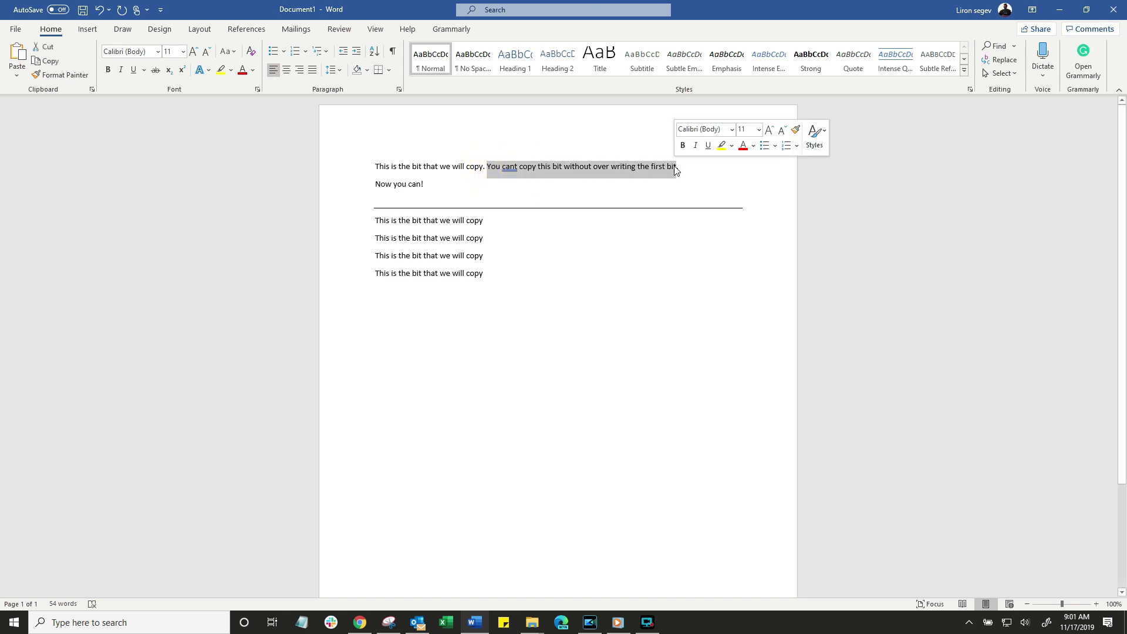
{"action": "right_click", "coordinate": [413, 310], "text": "ctrl+shift"}
{"action": "key", "text": "Return"}
{"action": "key", "text": "F4"}
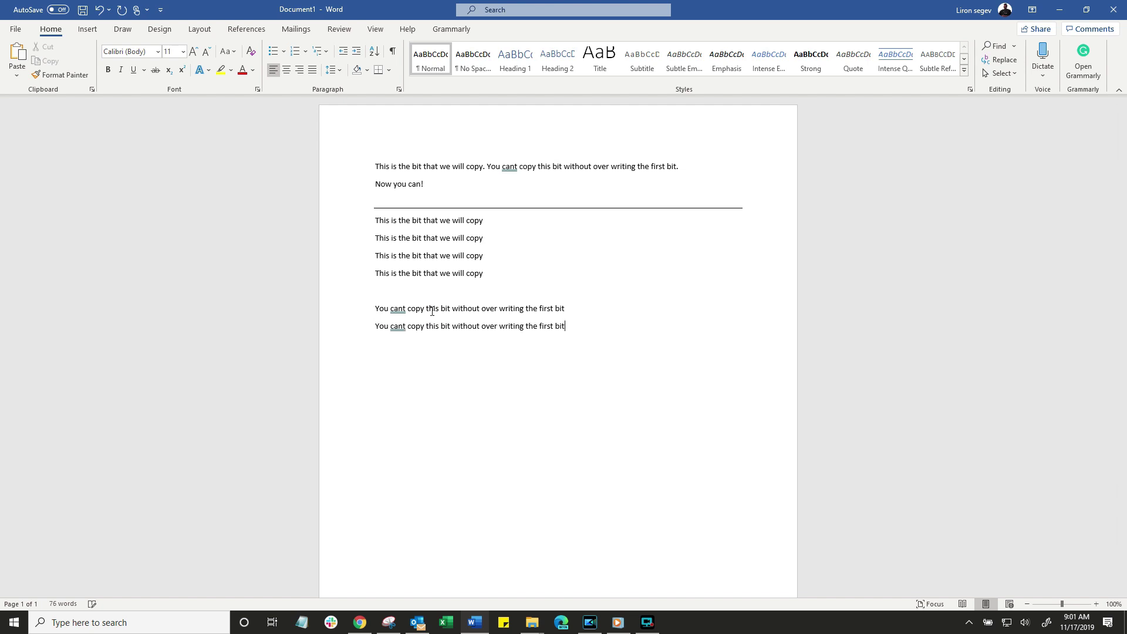
{"action": "key", "text": "Return"}
{"action": "key", "text": "F4"}
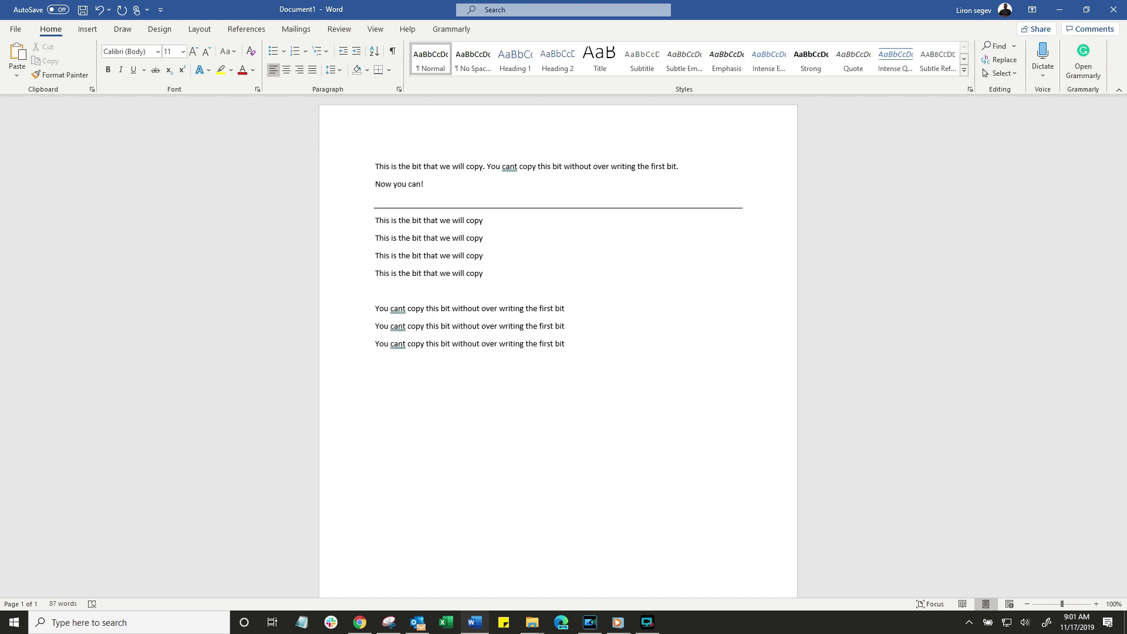
{"action": "key", "text": "Return"}
{"action": "key", "text": "Return"}
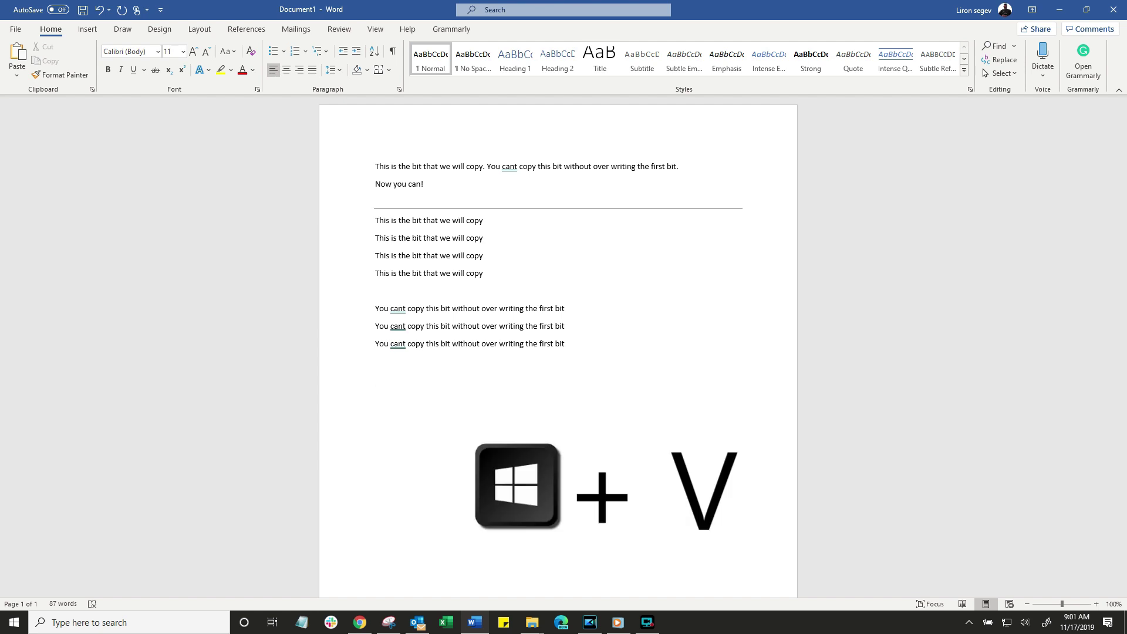
Step: Check the clipboard history, then place the cursor on the empty line
{"action": "key", "text": "super+v"}
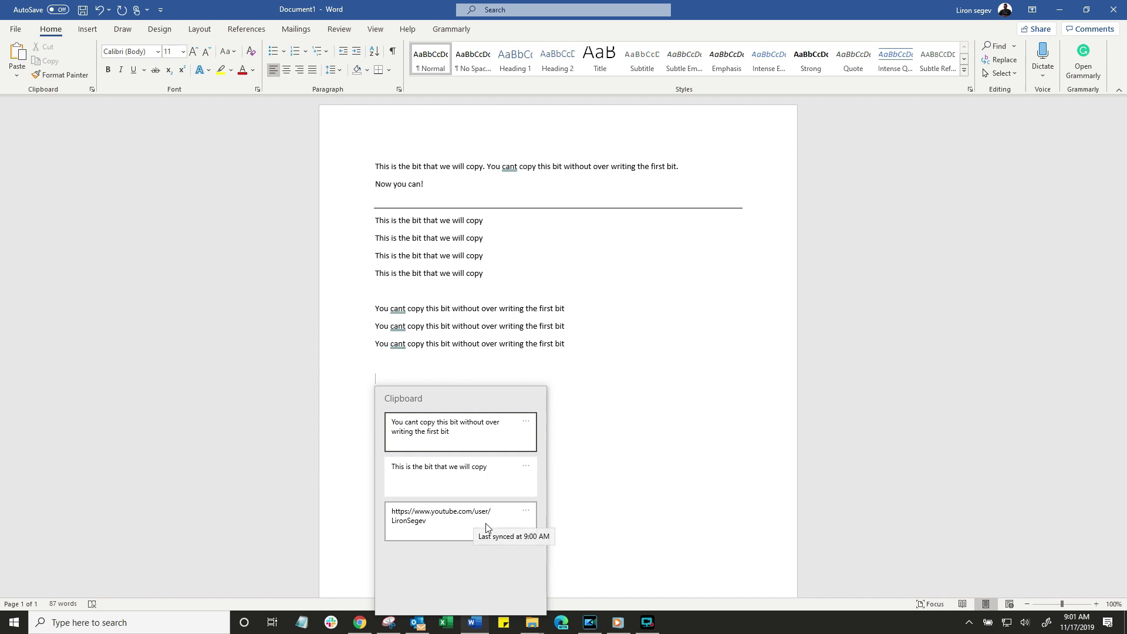
{"action": "left_click", "coordinate": [420, 367]}
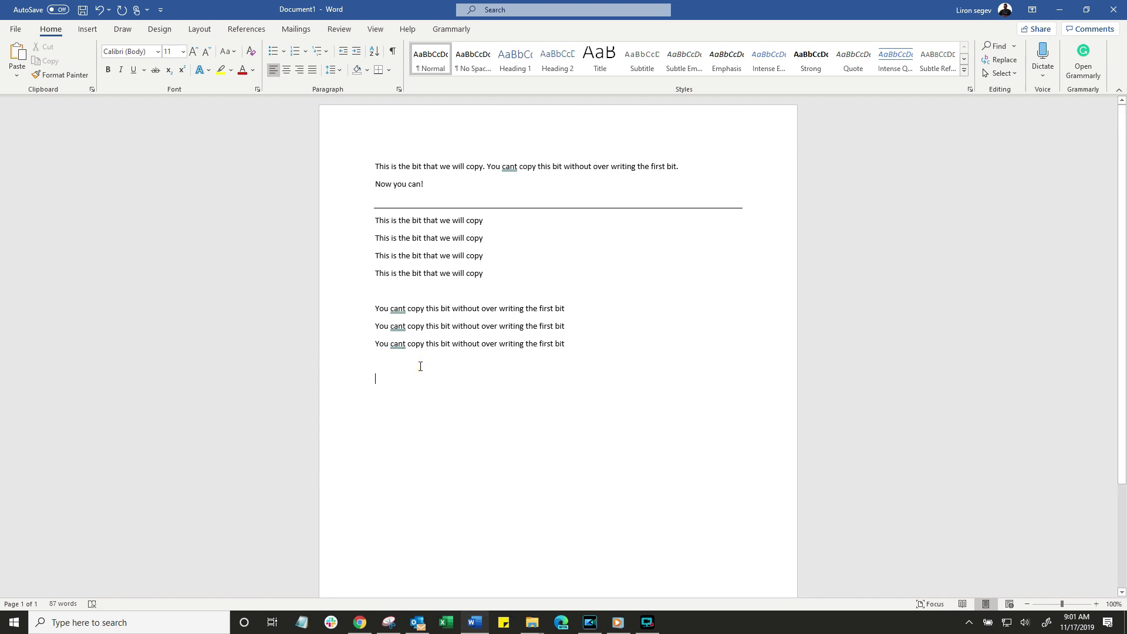
{"action": "left_click", "coordinate": [419, 366]}
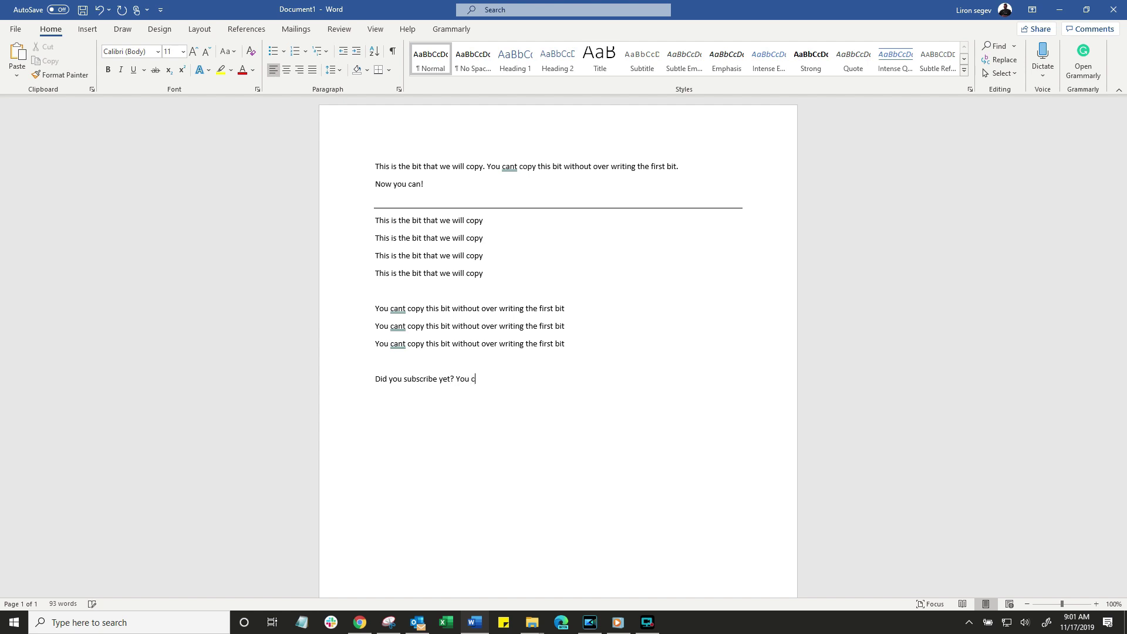
Step: Type the subscribe prompt, paste the YouTube link from clipboard history, and add a laughing-with-tears emoji below
{"action": "type", "text": "click on this link:"}
{"action": "key", "text": "super+v"}
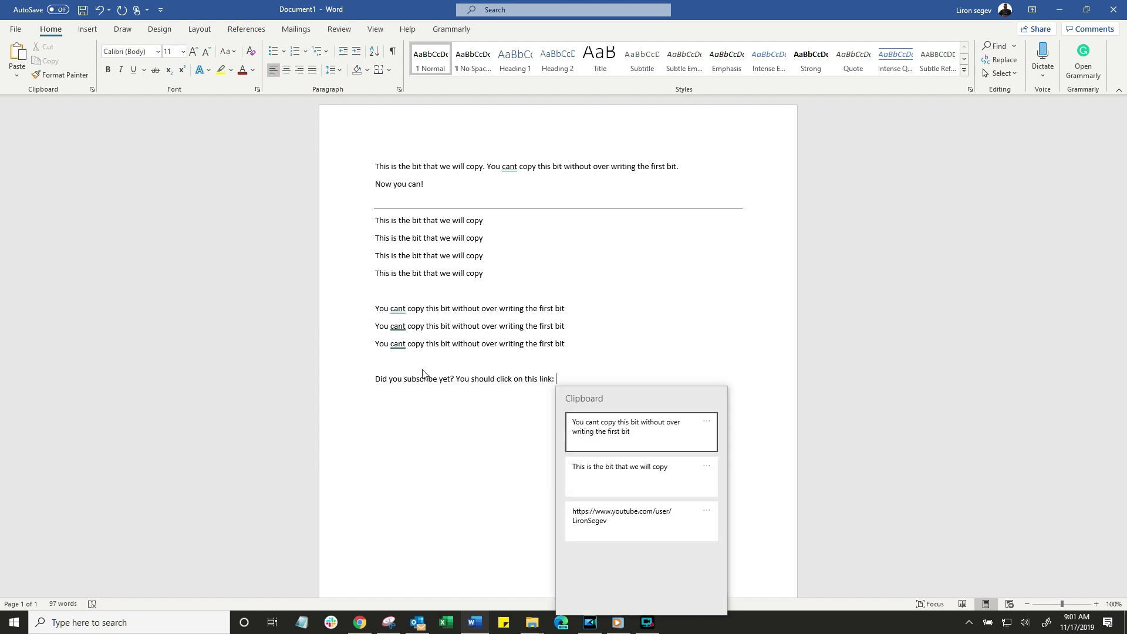
{"action": "left_click", "coordinate": [624, 519]}
{"action": "key", "text": "Return"}
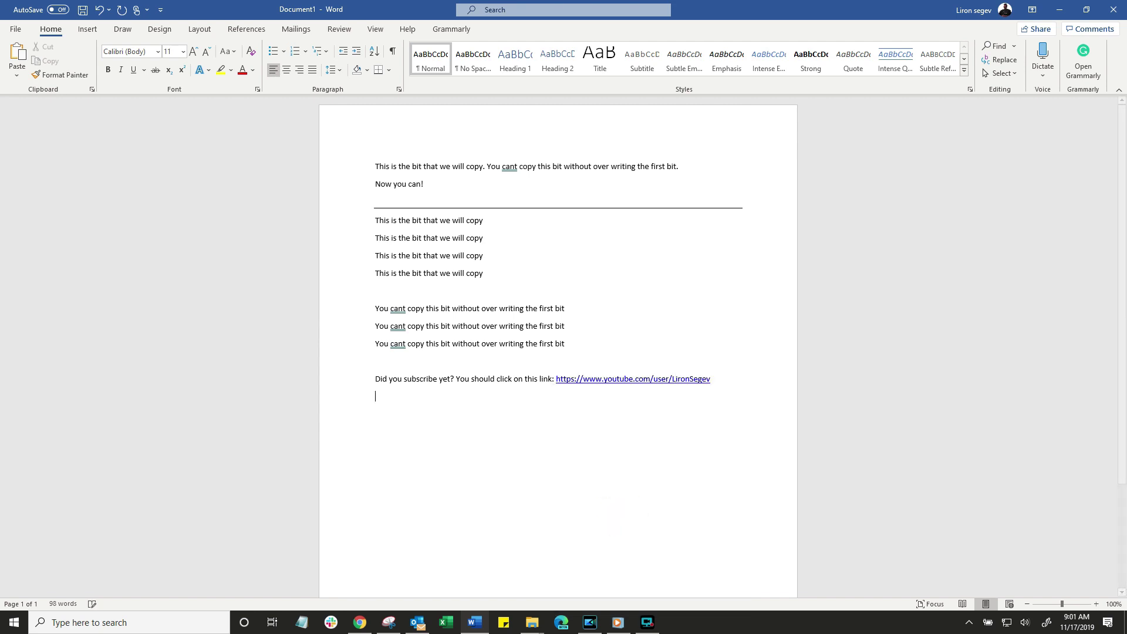
{"action": "key", "text": "super+period"}
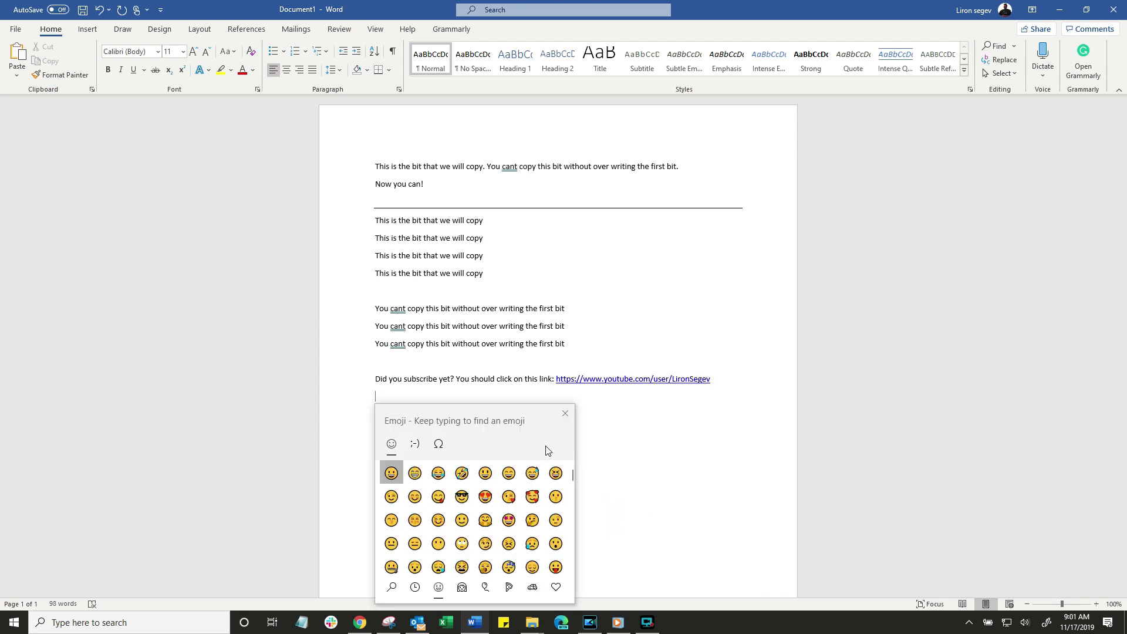
{"action": "left_click", "coordinate": [438, 473]}
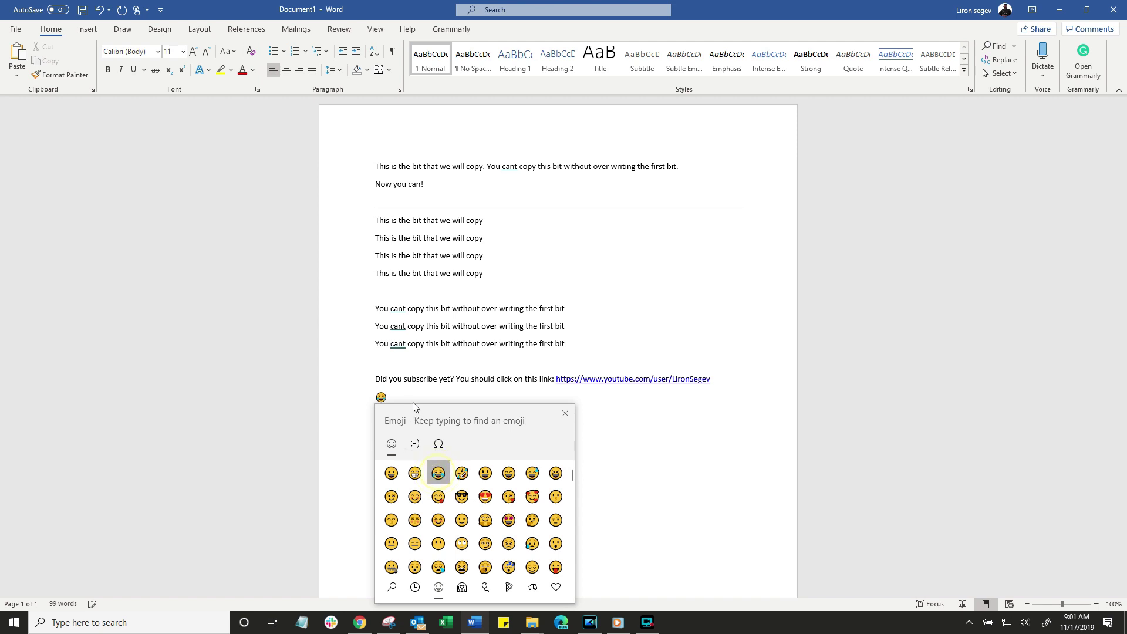